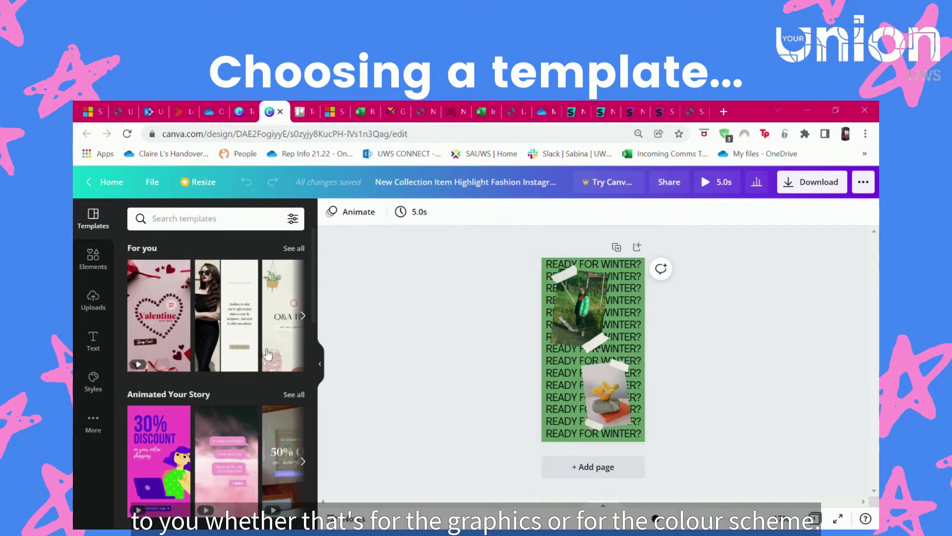
- Scroll through the For you and Animated Your Story template suggestions
scroll(164, 347, down, 2)
- Apply the yellow-and-red Cheesy Thursday Treats template from all Animated Your Story results
scroll(159, 354, down, 2)
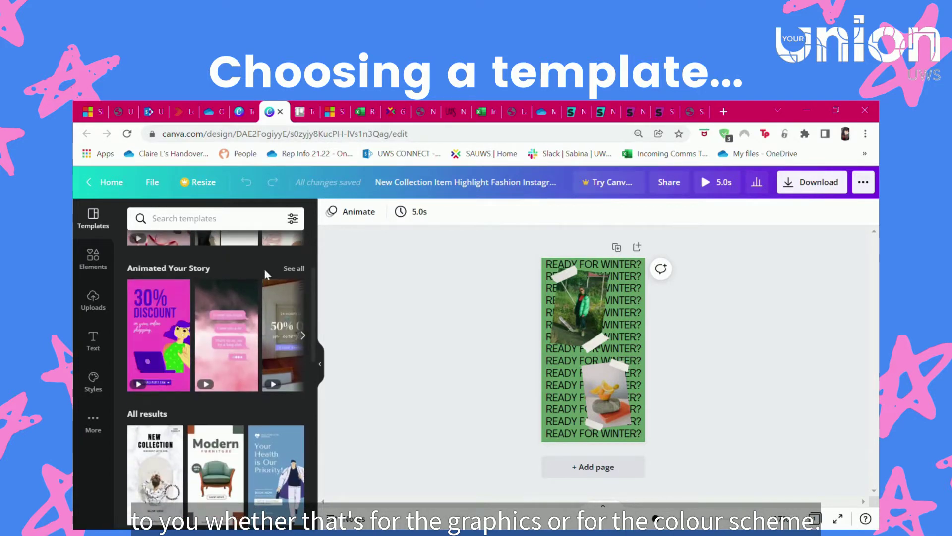
click(294, 269)
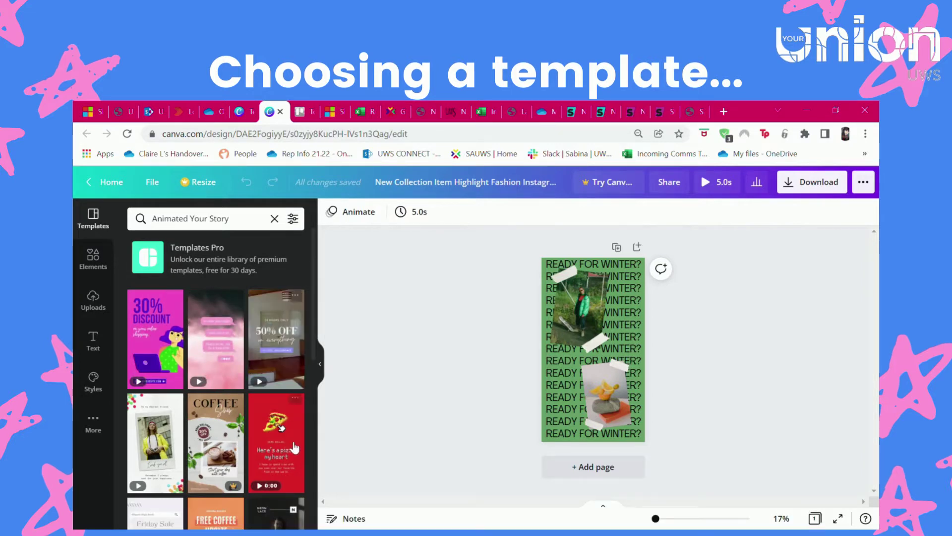
scroll(232, 325, down, 3)
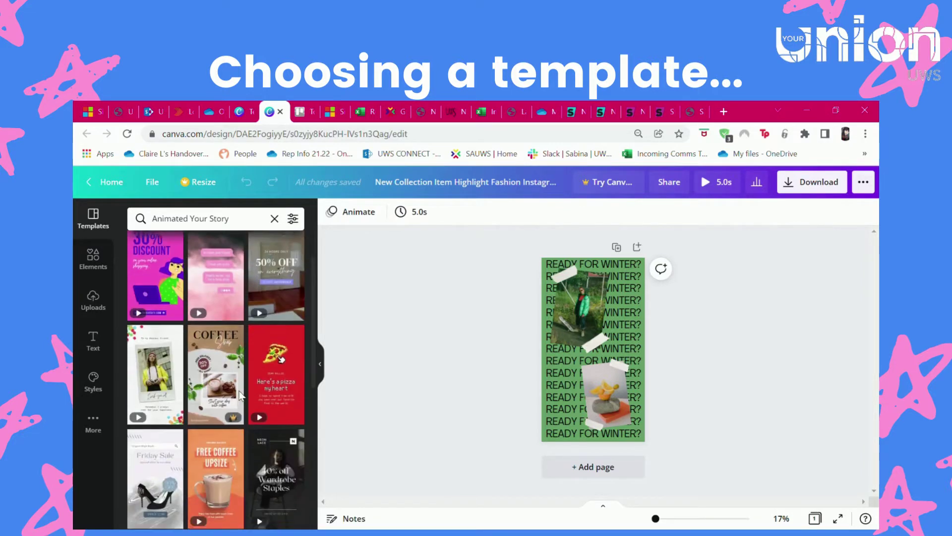
scroll(229, 339, down, 3)
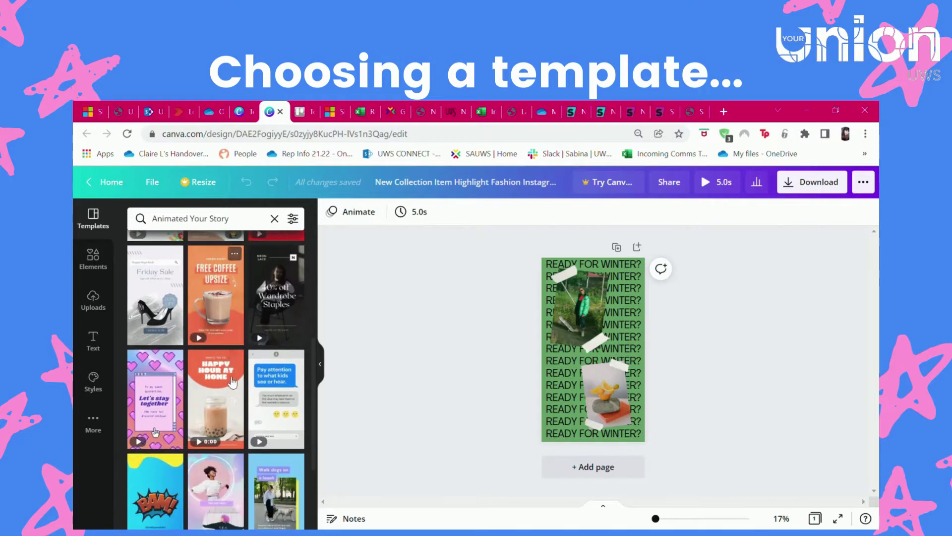
scroll(234, 421, down, 3)
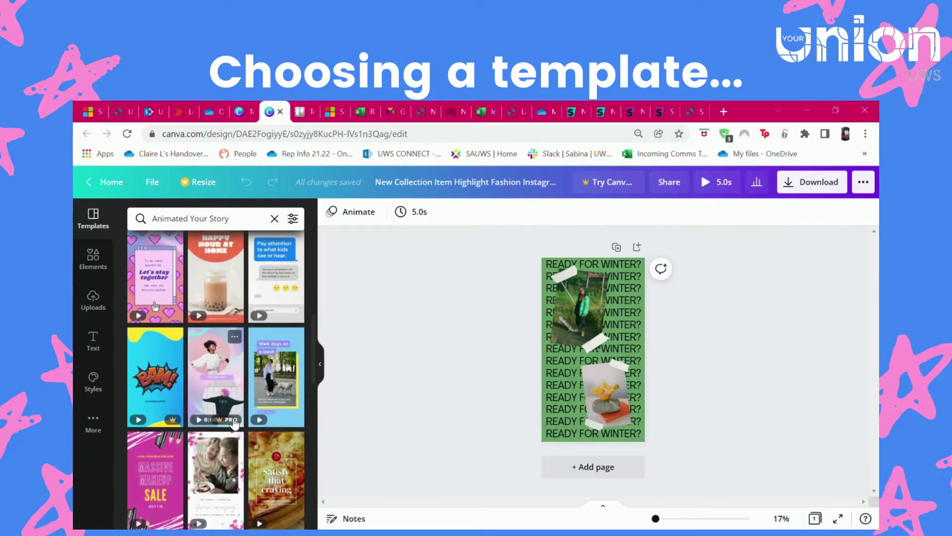
scroll(180, 384, down, 3)
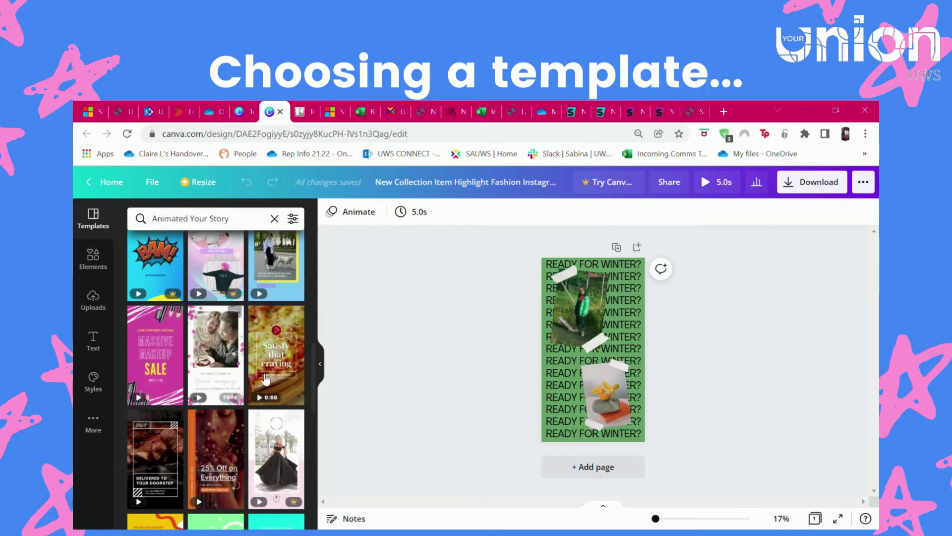
scroll(267, 379, down, 4)
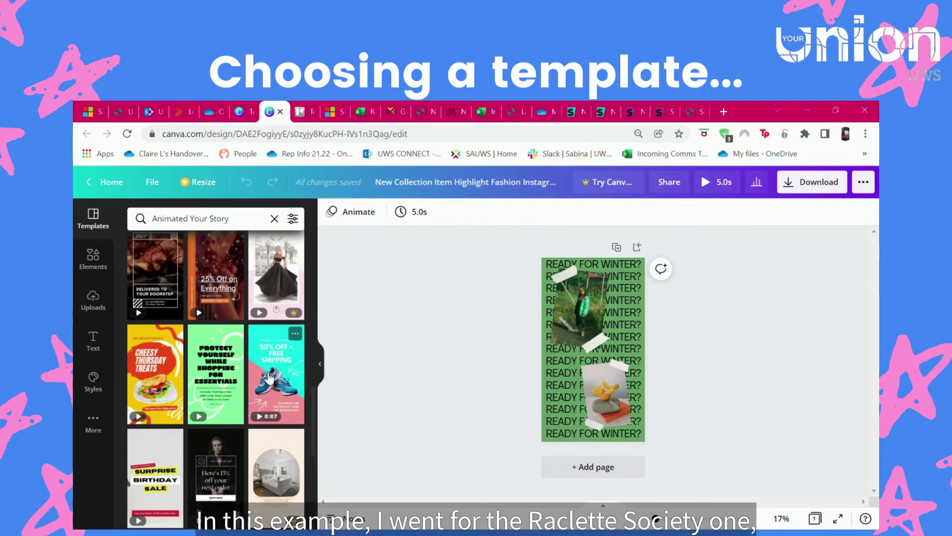
click(160, 369)
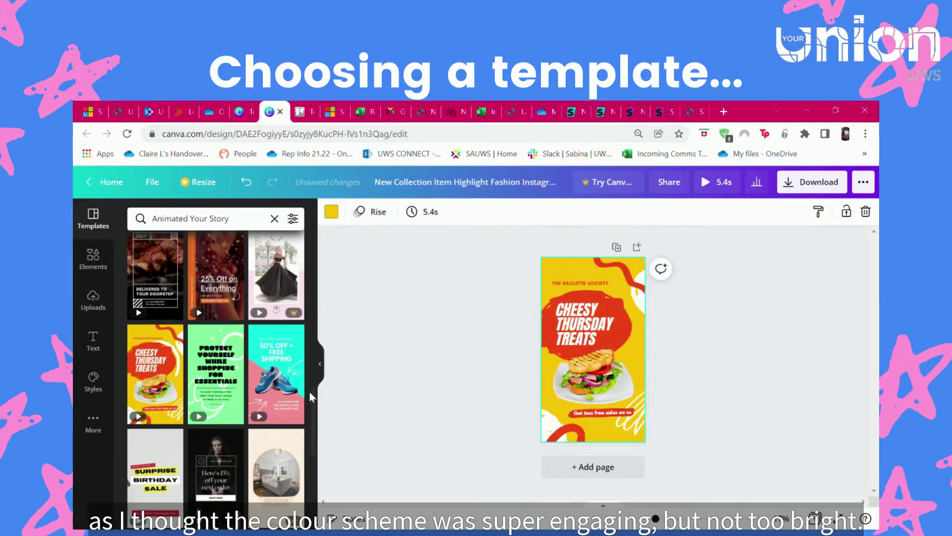
- Change the top line to 'BIG ELECTIONS 2022' and the title to VOTE, candidate's name, FOR PRESIDENT
click(573, 280)
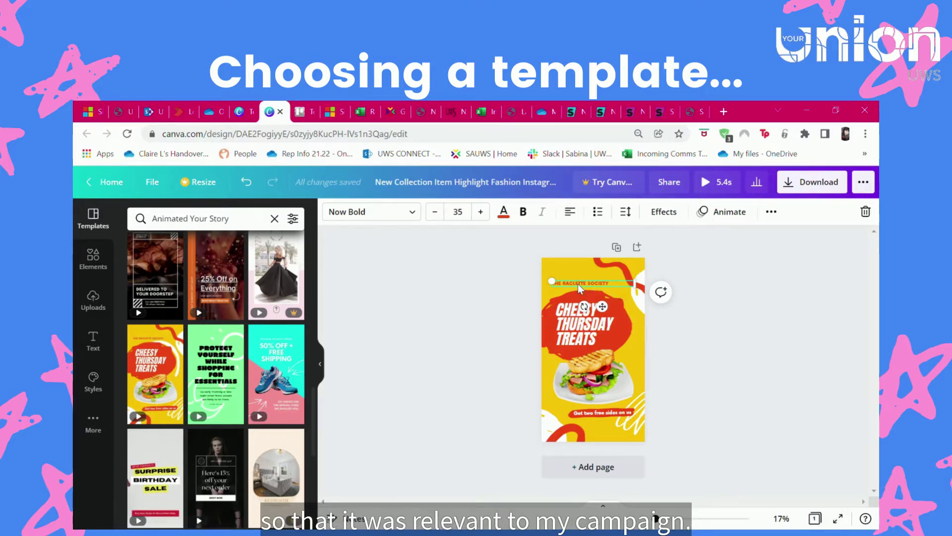
double_click(581, 286)
key(BackSpace)
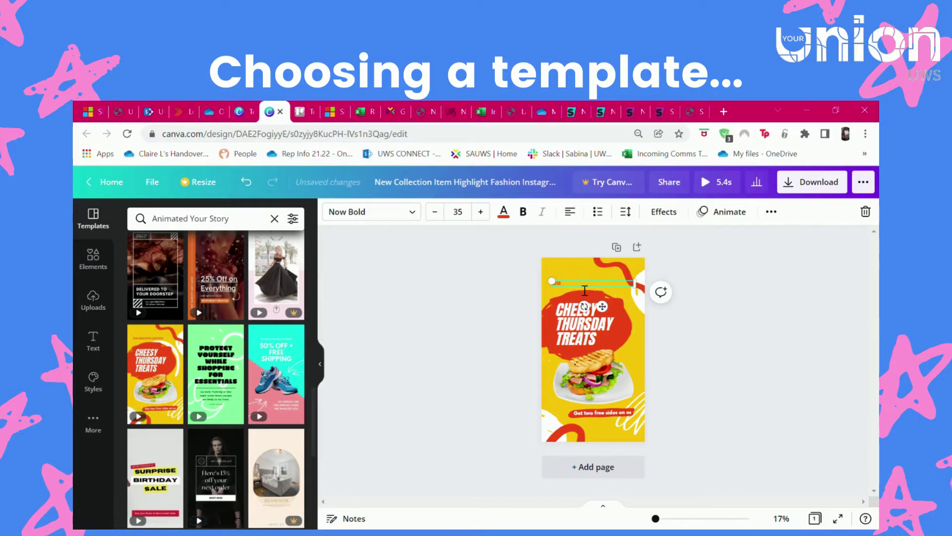
text(TIONS 2022)
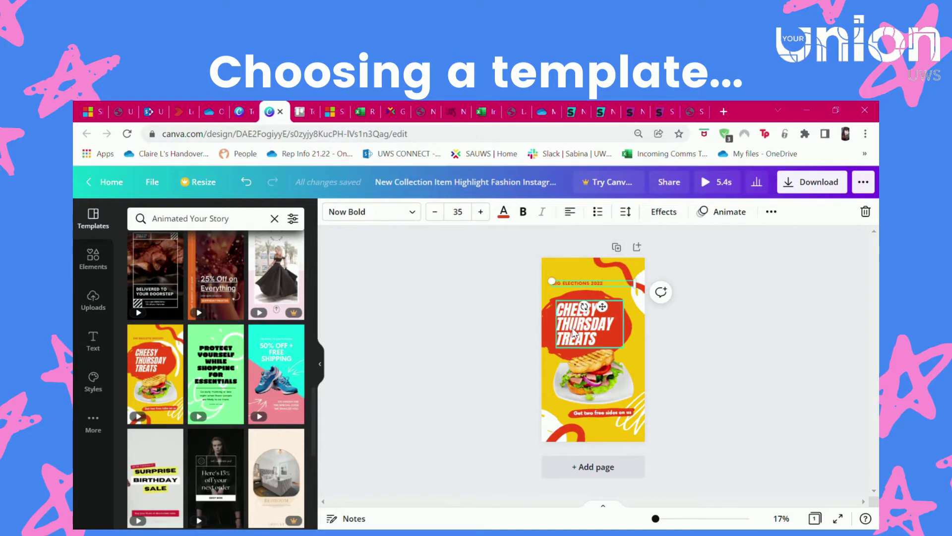
double_click(578, 334)
text(VOTE AMY)
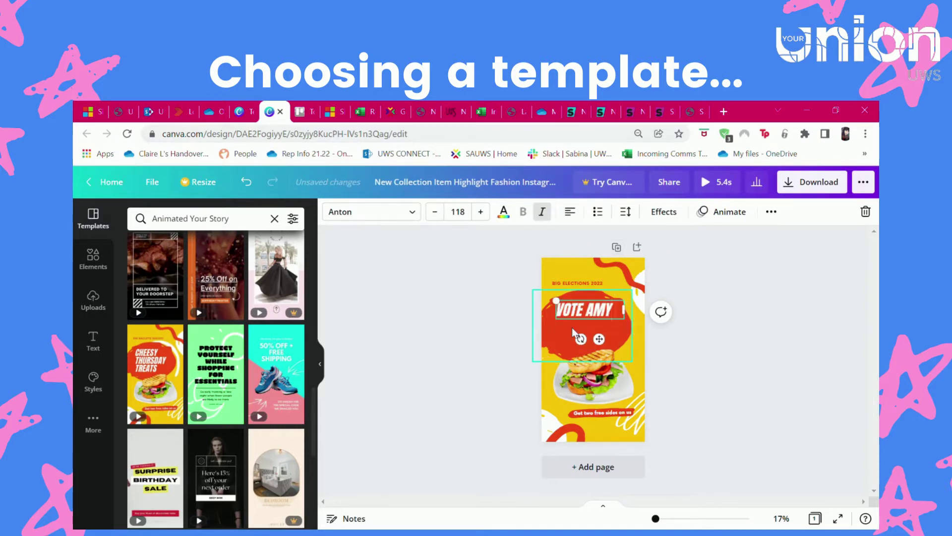
text( FOR)
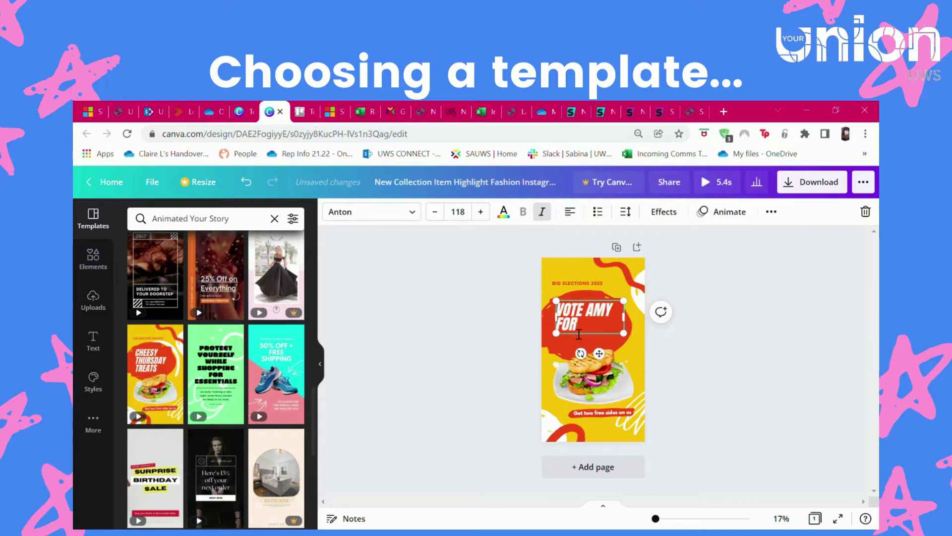
text( PREA)
text(IDENT)
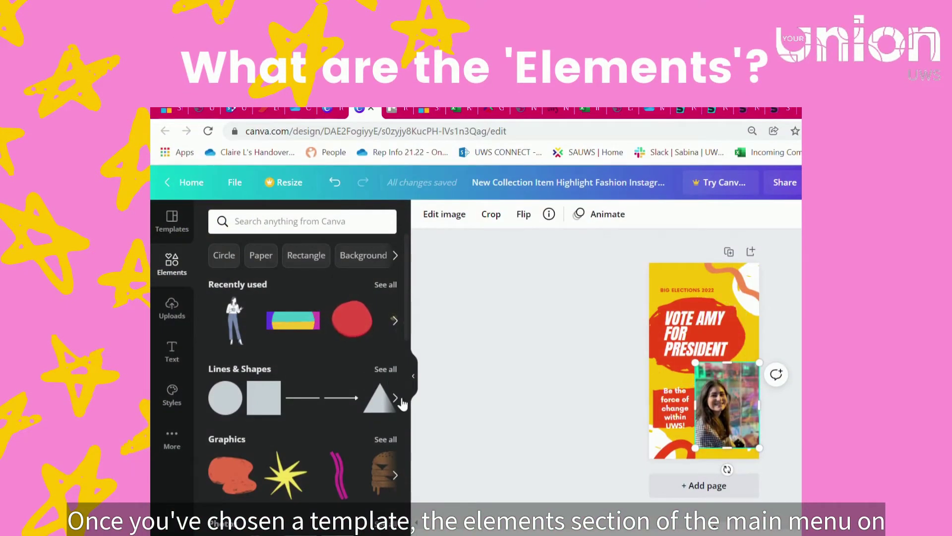
- Browse the Elements collections of lines and shapes, graphics, photos, videos and frames
click(396, 403)
click(396, 475)
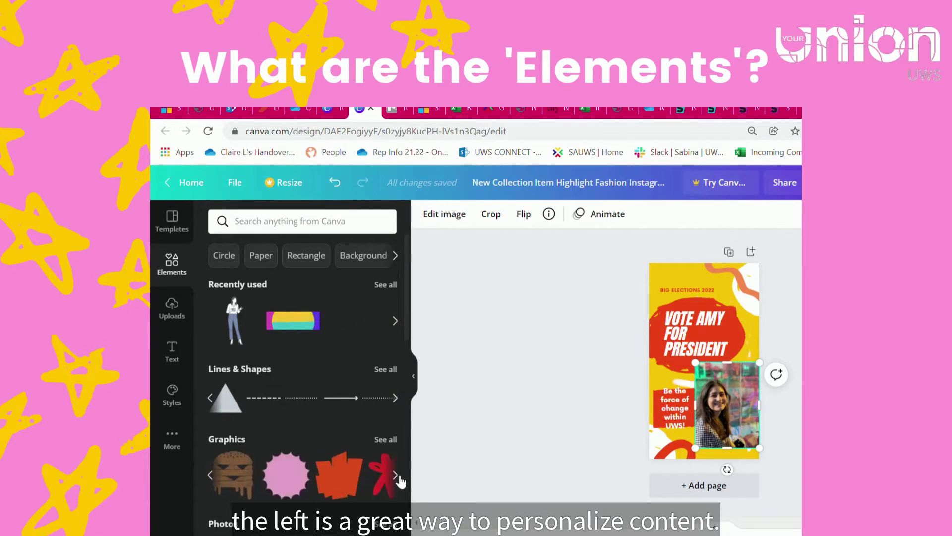
scroll(362, 443, down, 3)
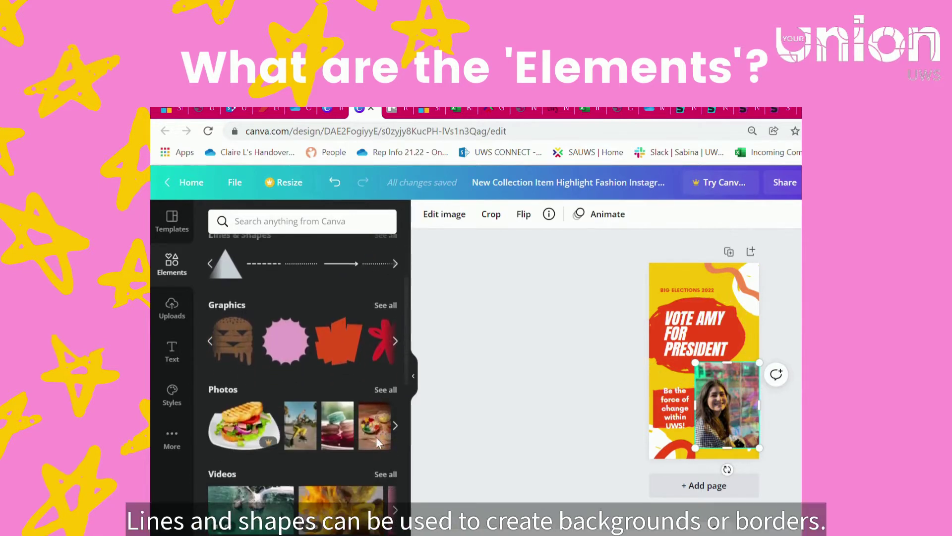
click(395, 425)
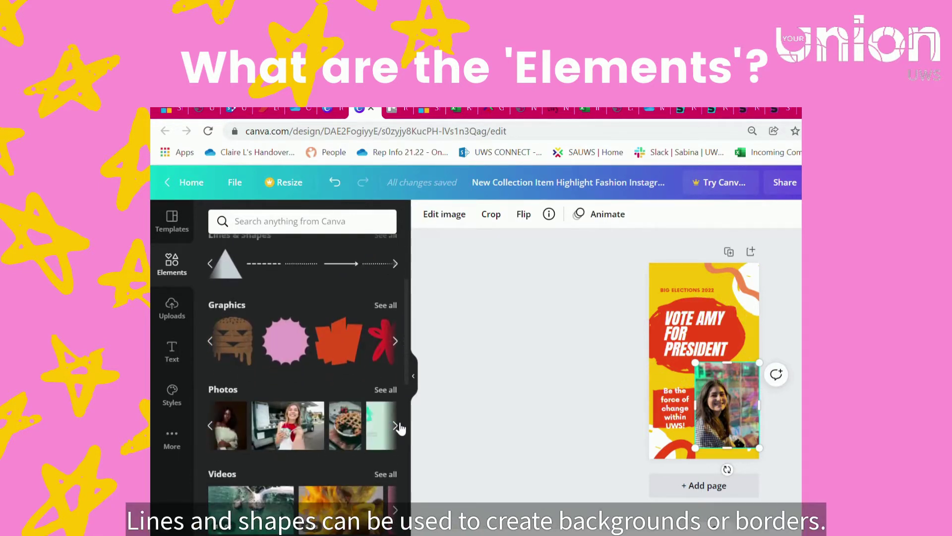
scroll(401, 428, down, 2)
click(396, 445)
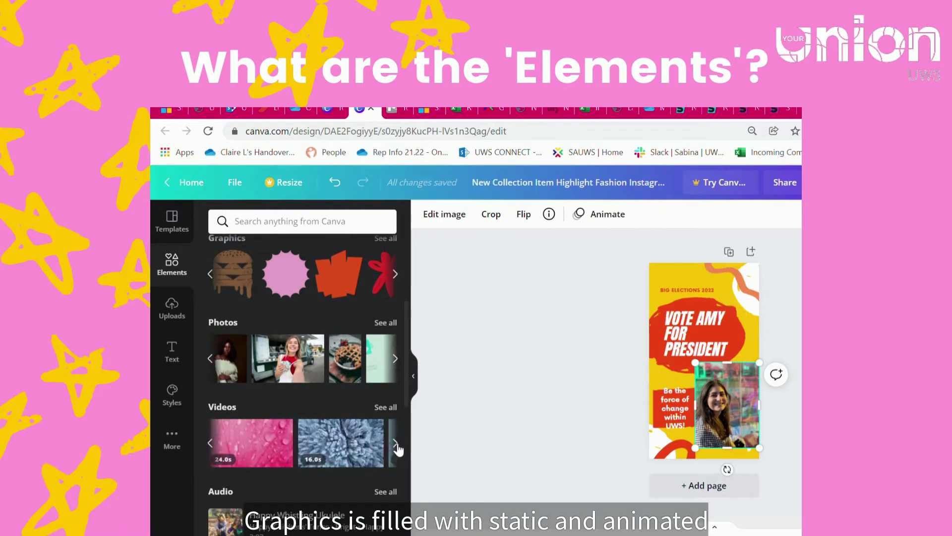
scroll(373, 448, down, 5)
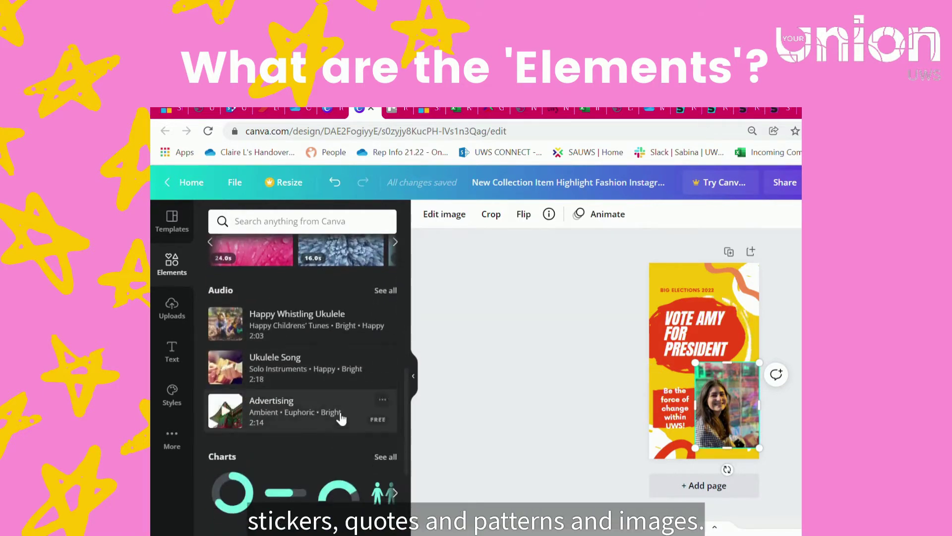
scroll(370, 397, down, 2)
scroll(353, 429, down, 4)
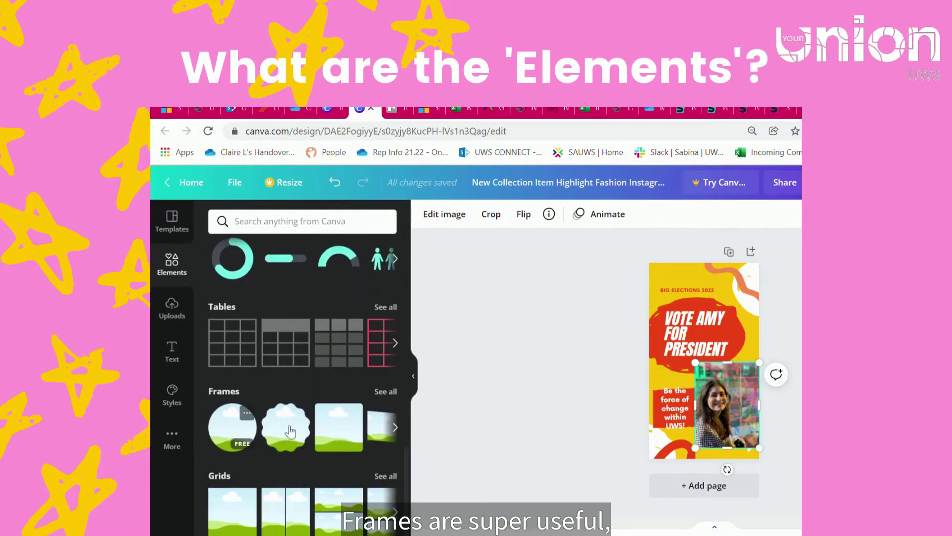
click(396, 431)
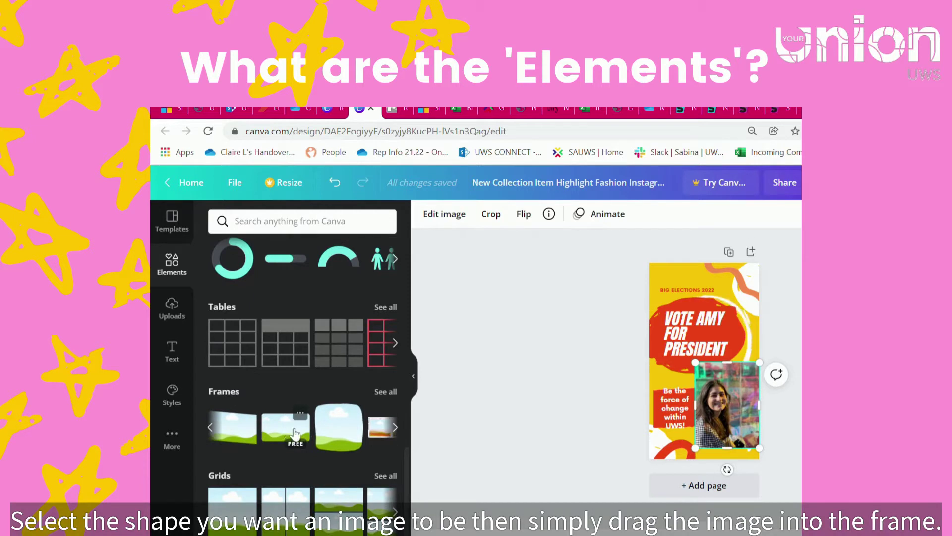
- Add a picture frame to the poster and drop the photo into it, undoing a misplacement
click(341, 436)
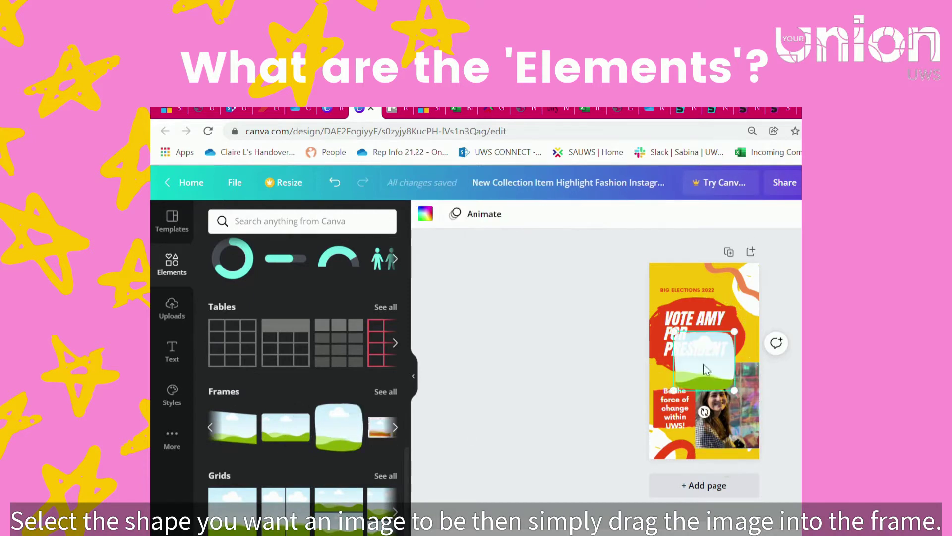
drag(747, 448, 728, 390)
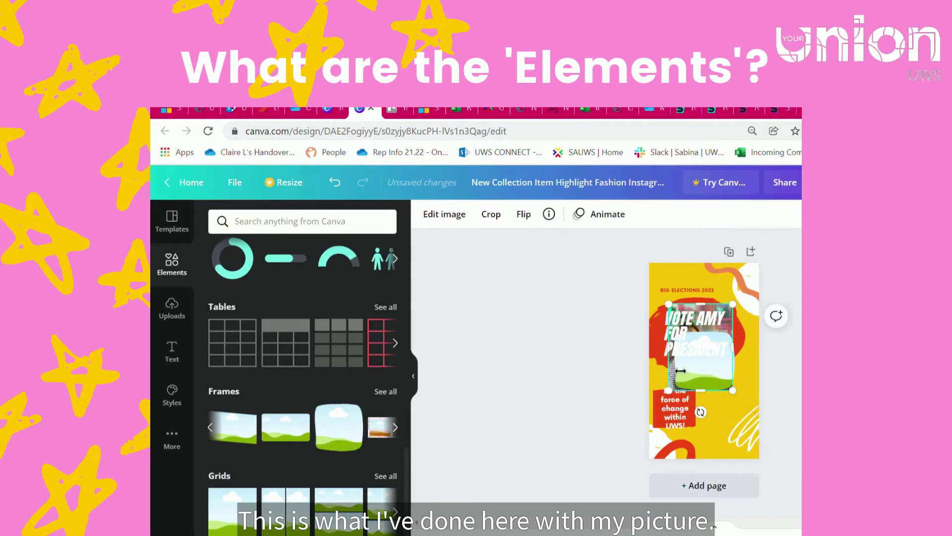
click(724, 341)
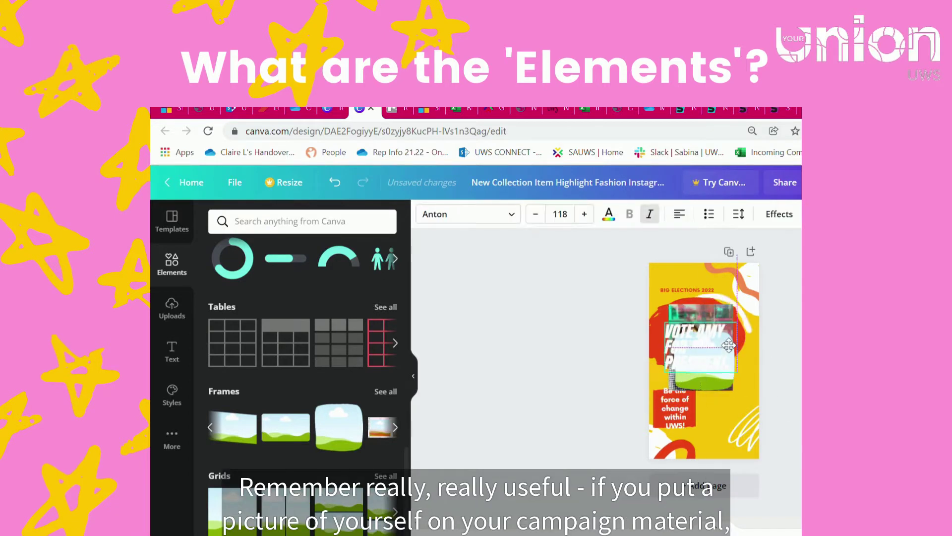
key(ctrl+z)
key(ctrl+y)
key(ctrl+y)
drag(689, 377, 729, 418)
click(401, 429)
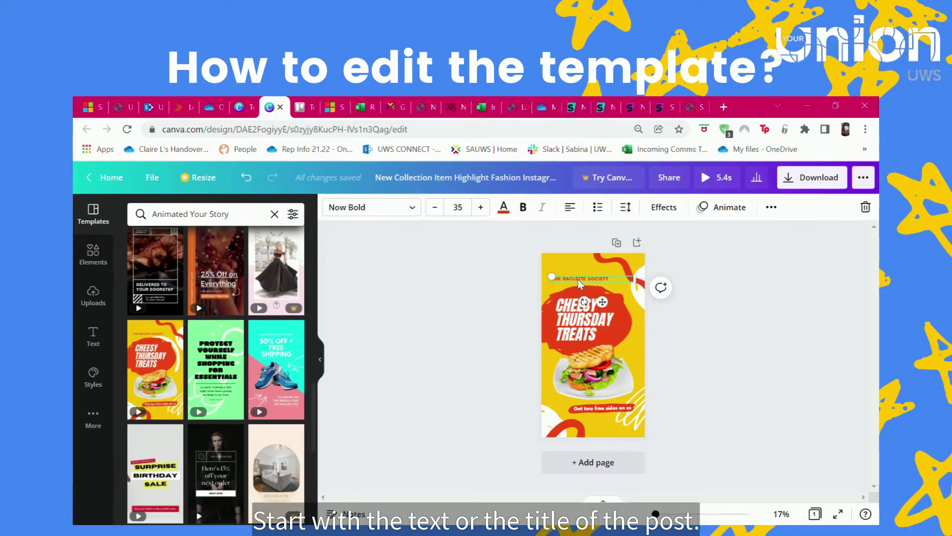
- Retype the top heading and set the headline to VOTE, the candidate's name, FOR PRESIDENT
triple_click(585, 282)
text(Yo)
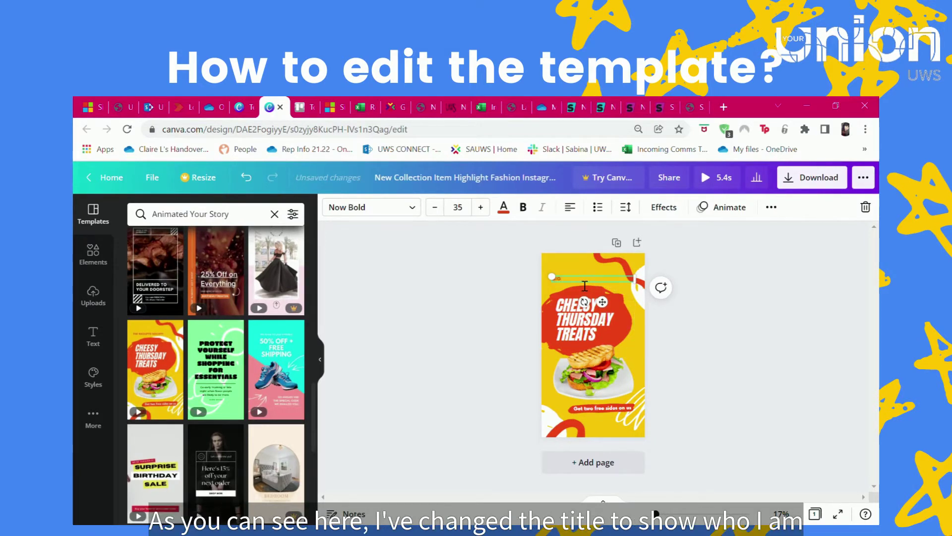
text(ec)
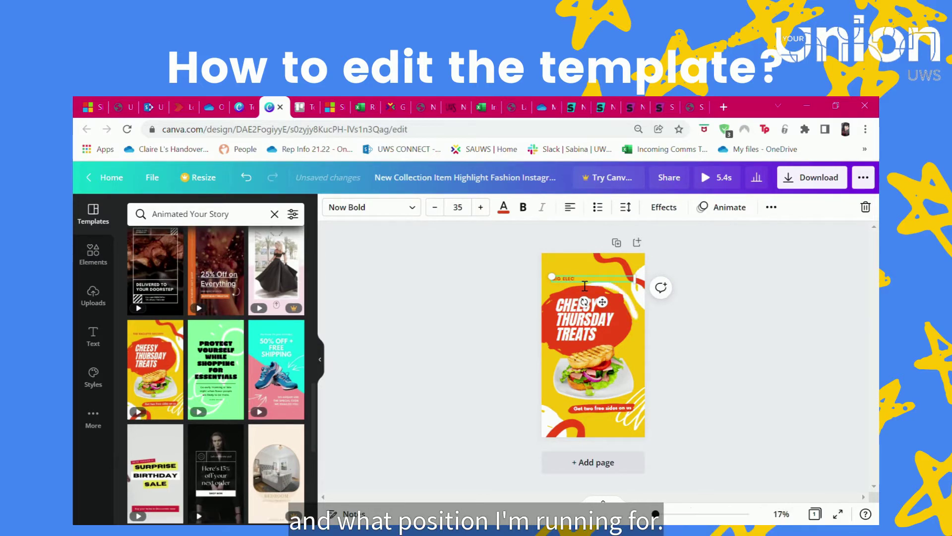
text(2022)
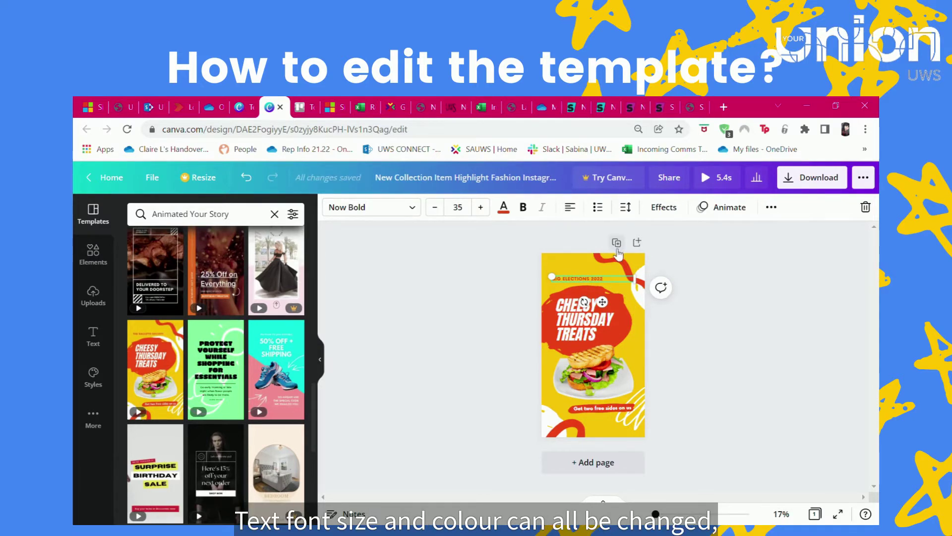
double_click(579, 329)
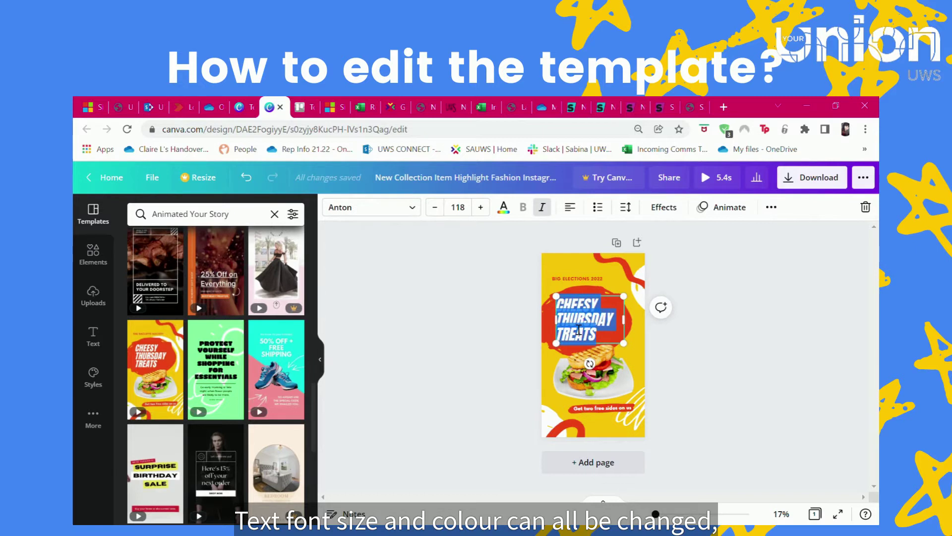
text(VOTE AMY)
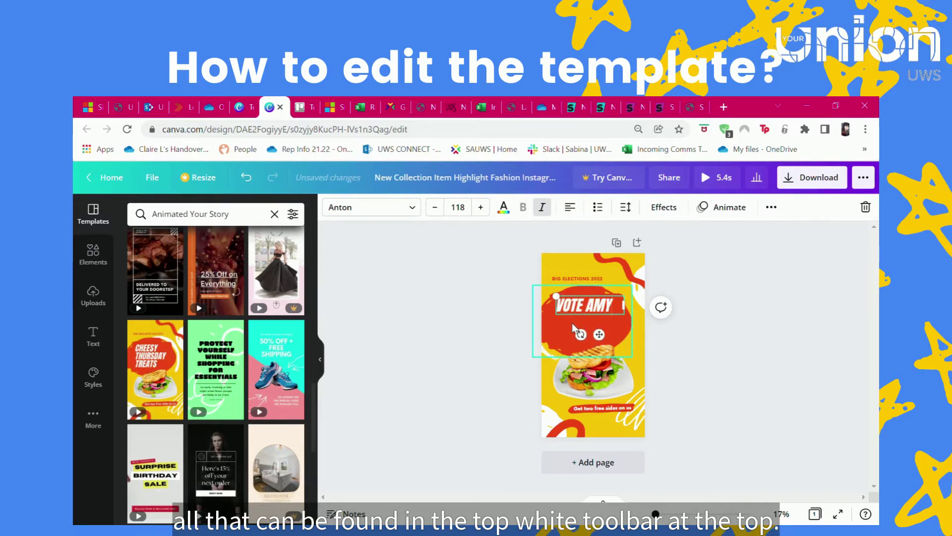
text( FOR)
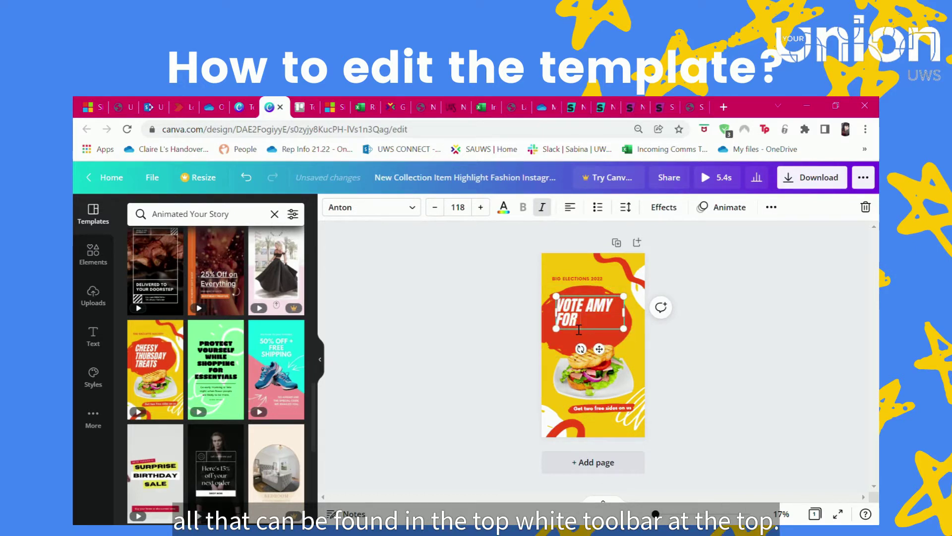
text( V)
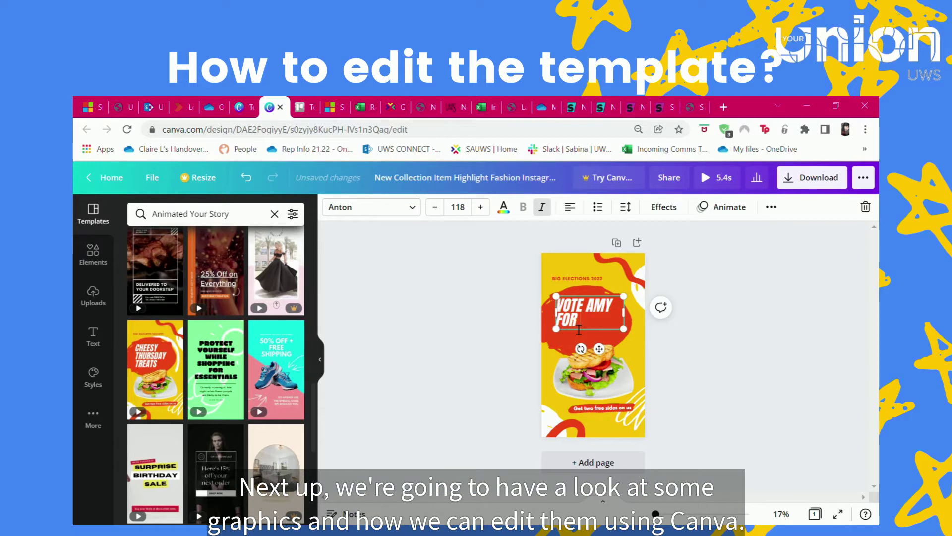
text(PREA)
text(IDENT)
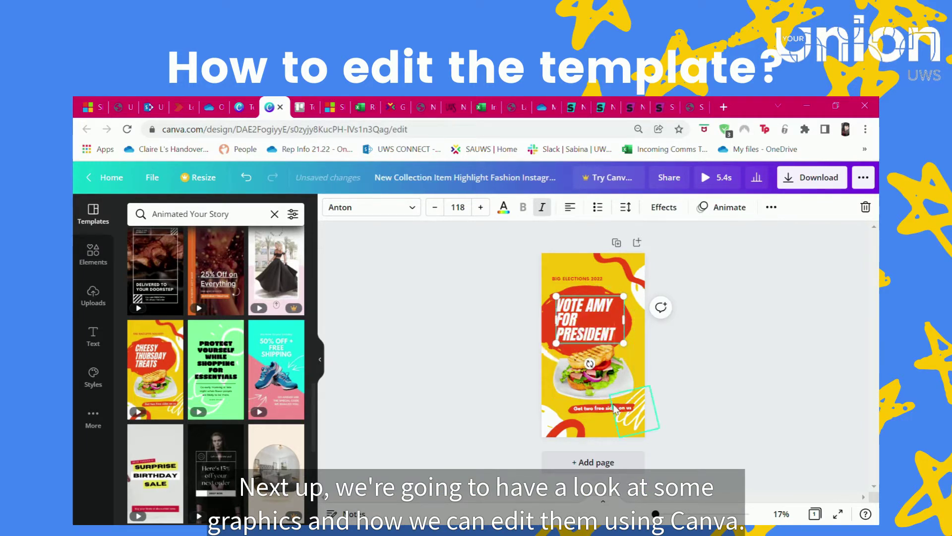
- Delete the sandwich photo from the poster
click(578, 365)
key(Delete)
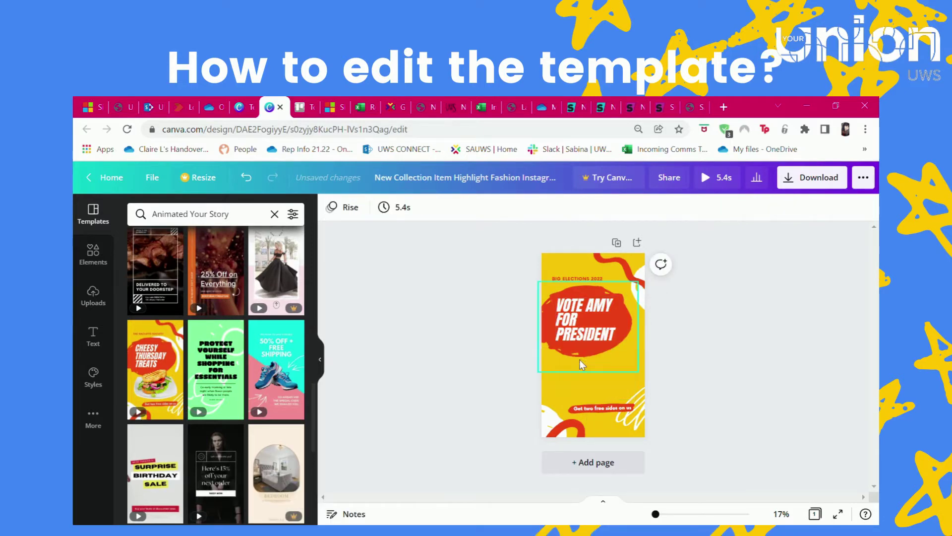
click(94, 297)
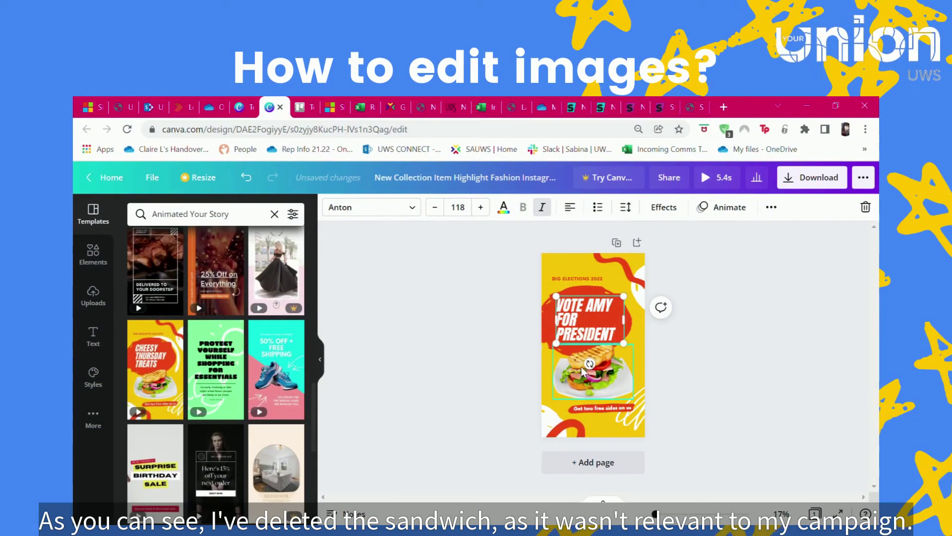
- Delete the sandwich photo and search the Elements library for 'president'
click(559, 371)
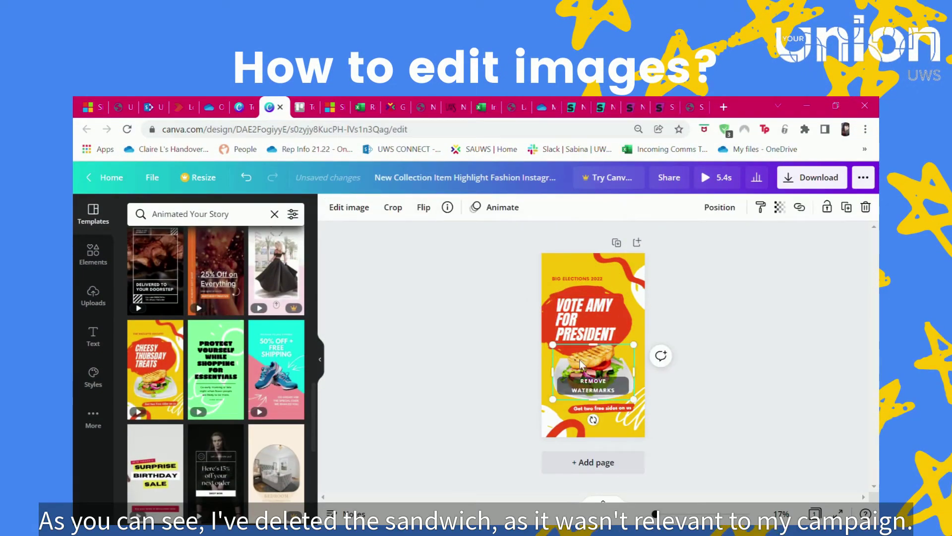
key(Delete)
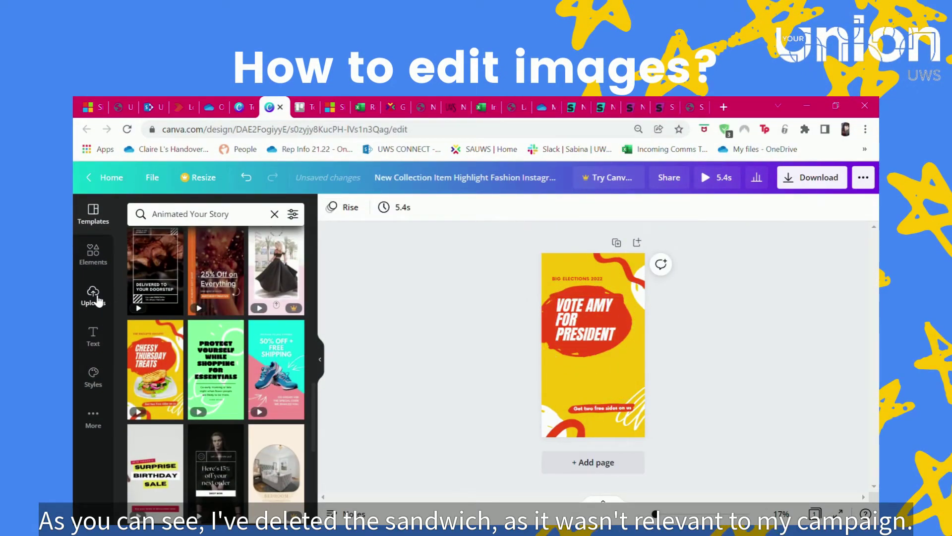
click(95, 296)
click(93, 250)
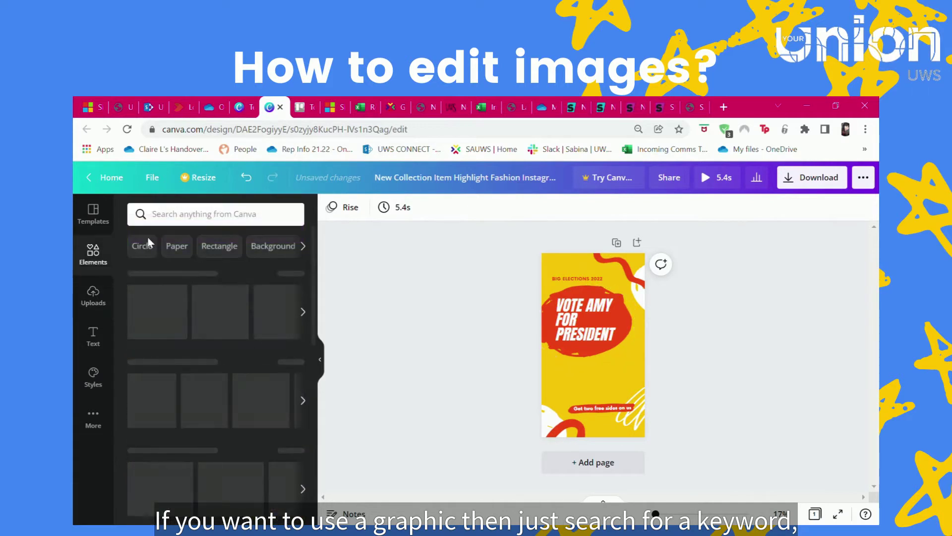
click(236, 222)
text(president)
key(Return)
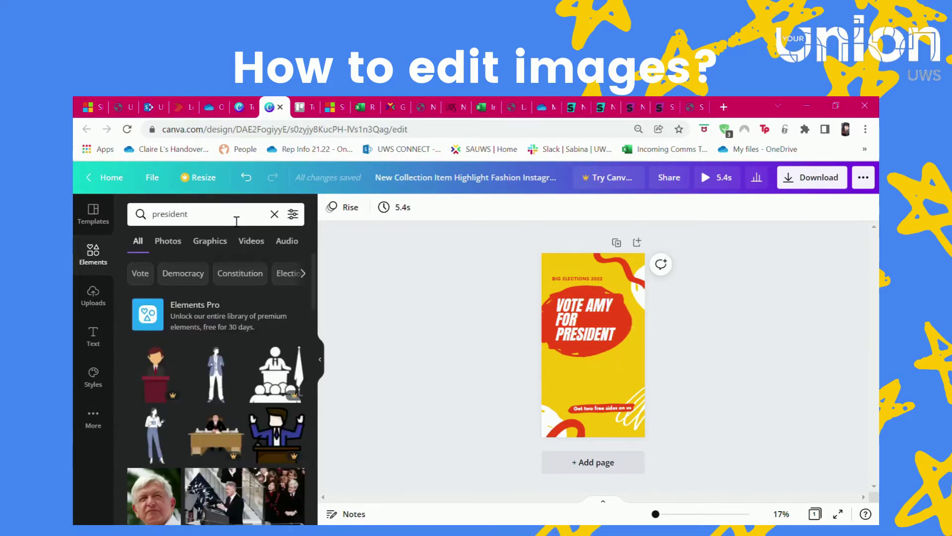
- Add the standing woman graphic, enlarge it, and align it to the page bottom
scroll(230, 354, down, 3)
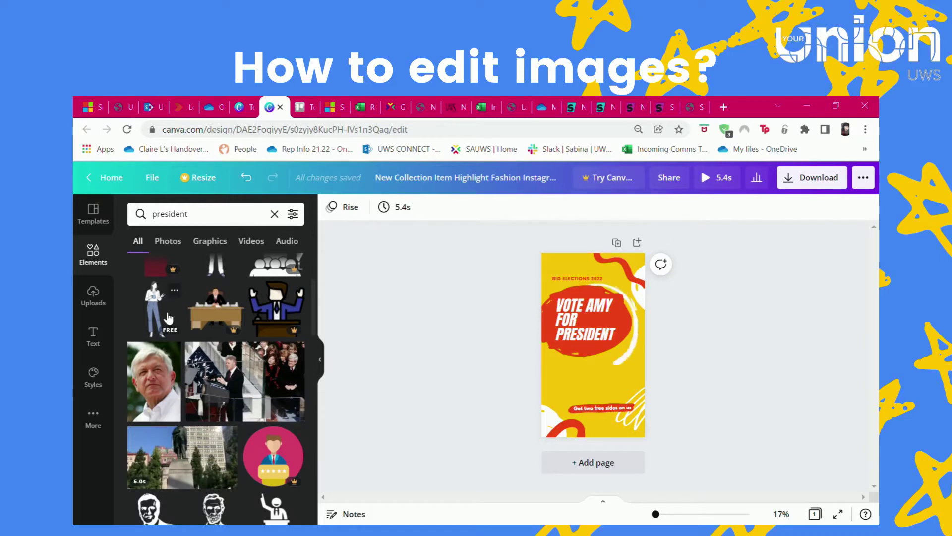
click(159, 310)
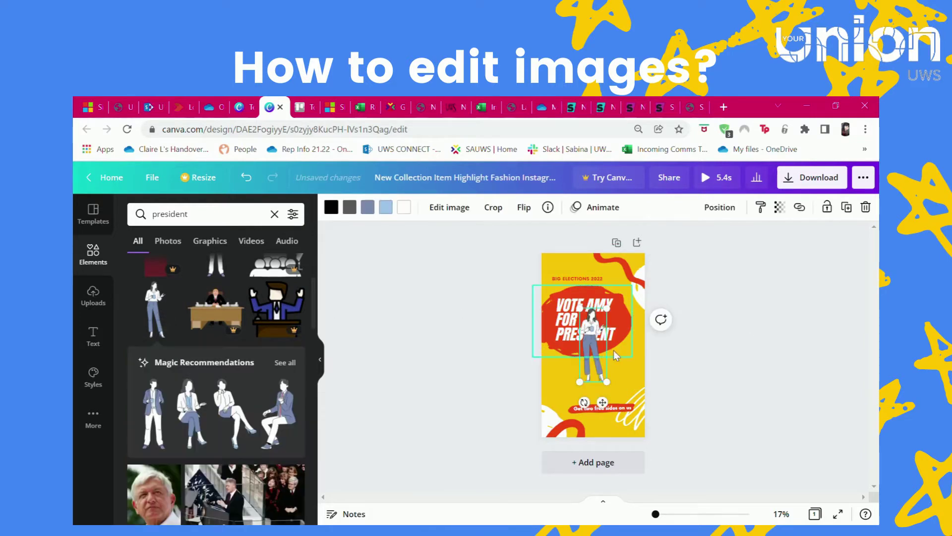
drag(596, 356, 572, 406)
drag(586, 442, 603, 463)
drag(577, 391, 597, 364)
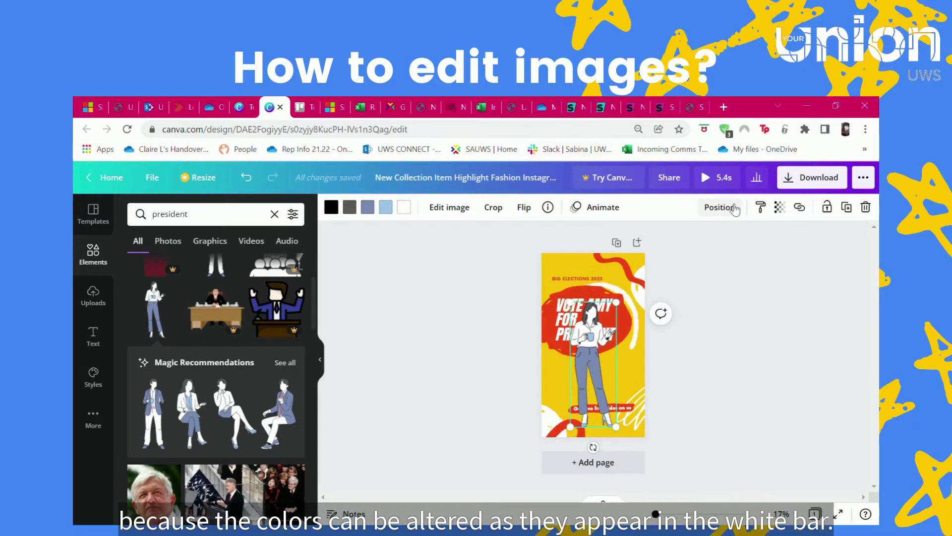
click(719, 208)
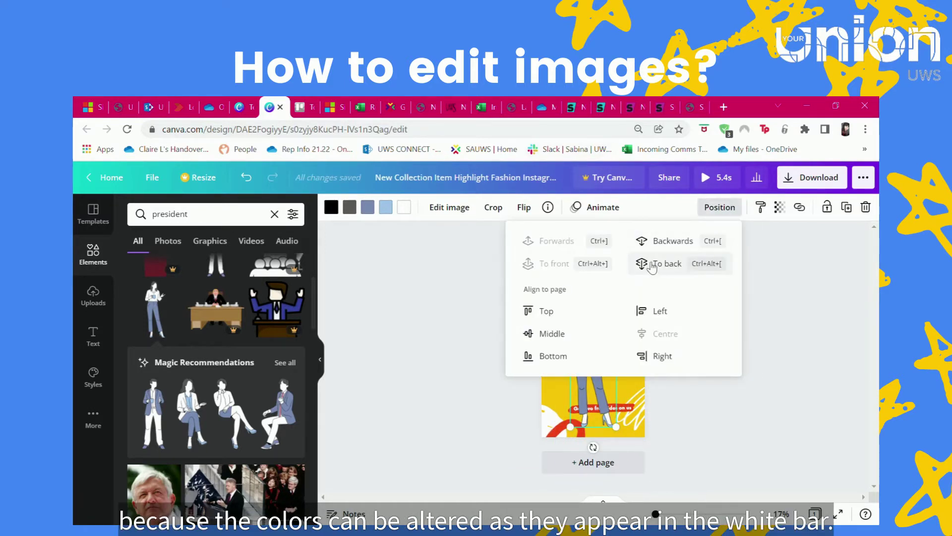
click(551, 333)
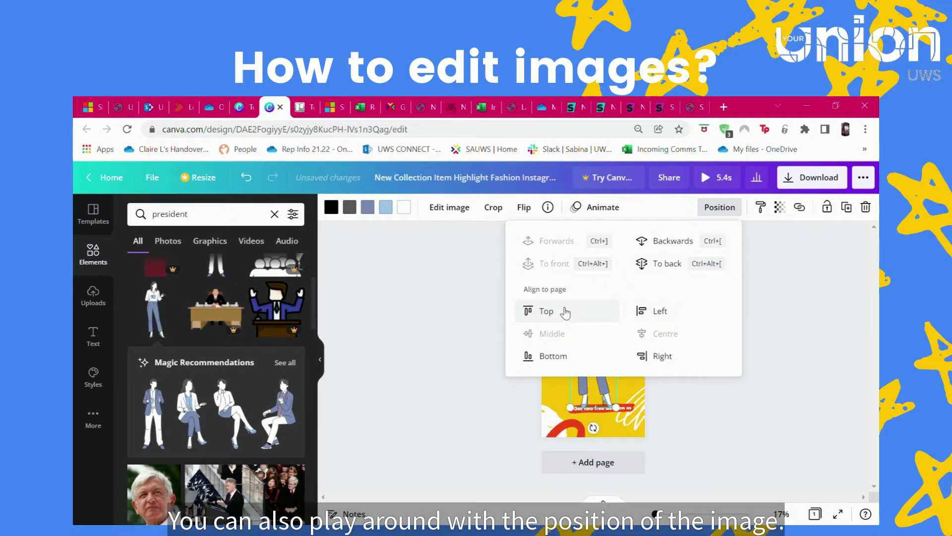
click(552, 356)
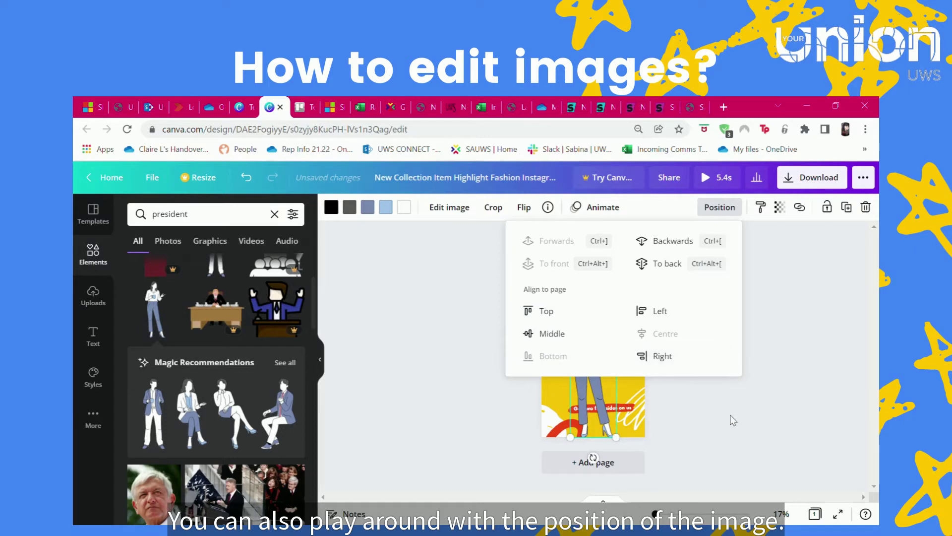
key(Escape)
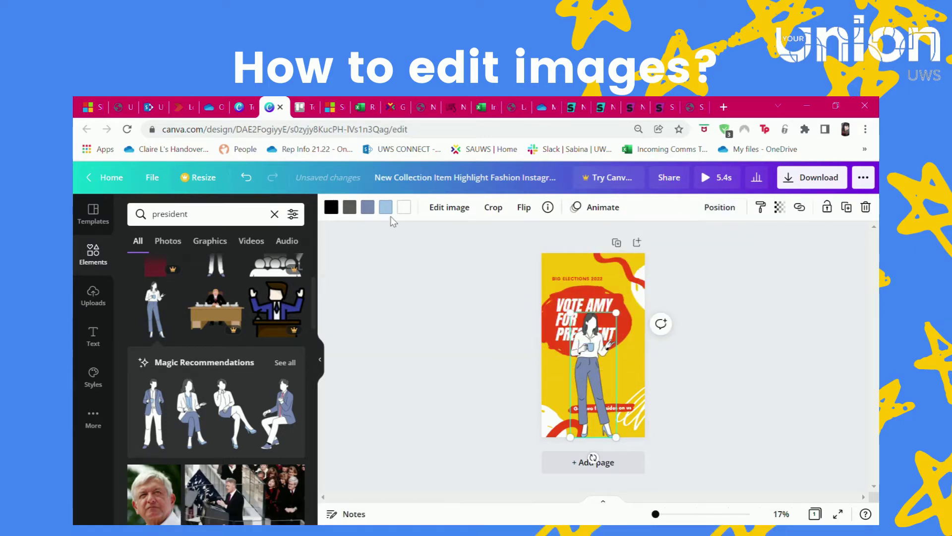
- Recolour the woman's blue-grey trousers to the headline's red-orange and shrink her above the banner
click(386, 208)
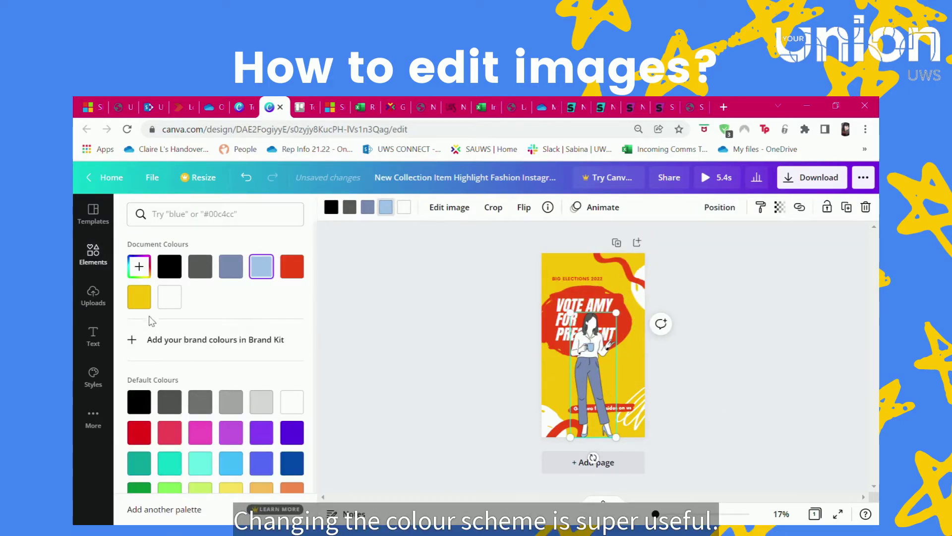
click(139, 266)
click(283, 385)
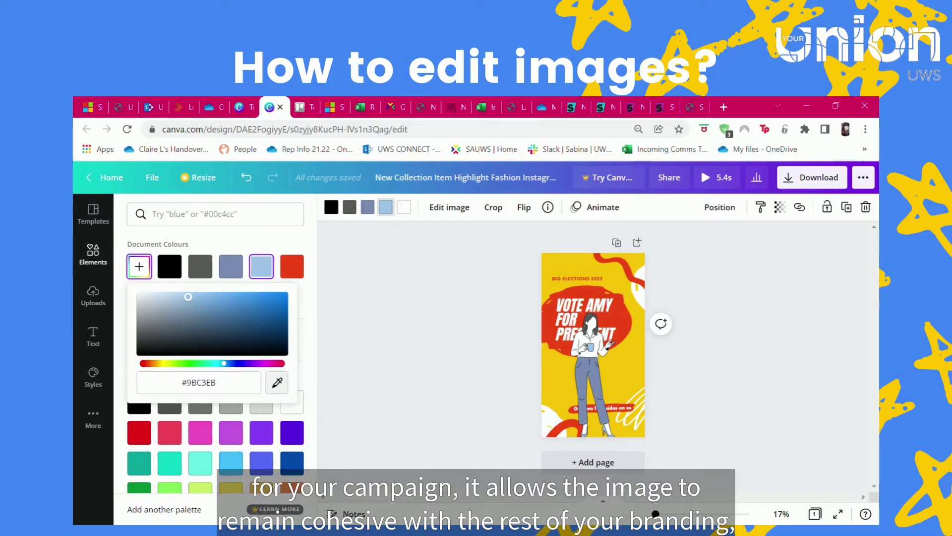
click(555, 318)
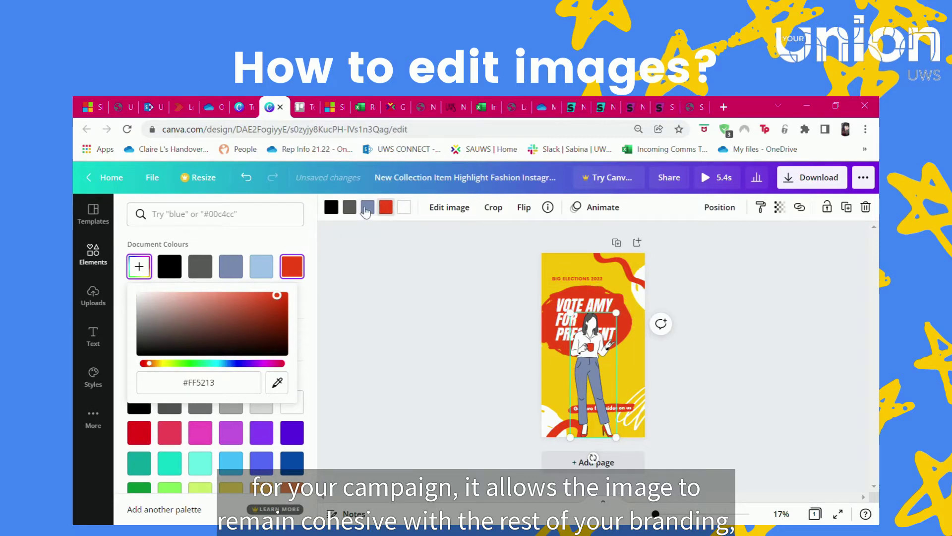
click(368, 208)
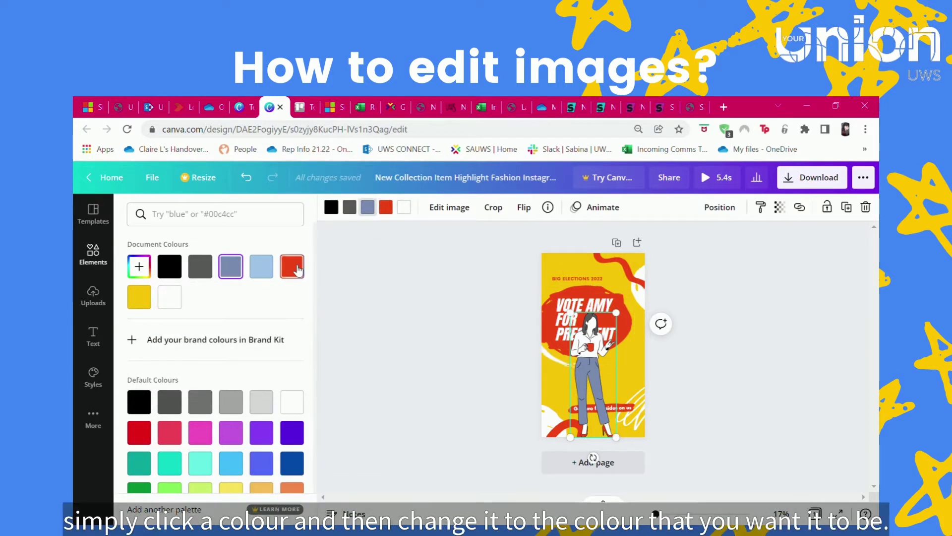
click(295, 268)
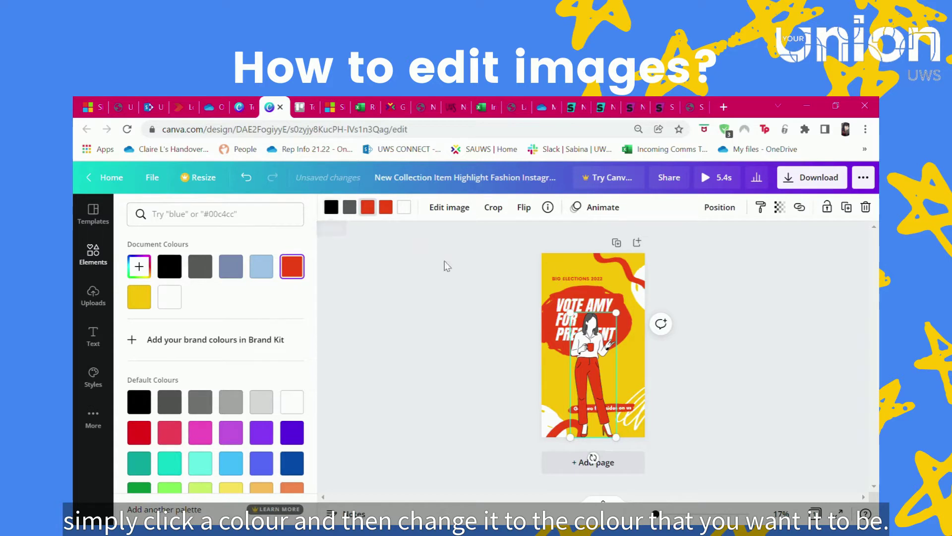
click(615, 384)
drag(625, 443, 580, 398)
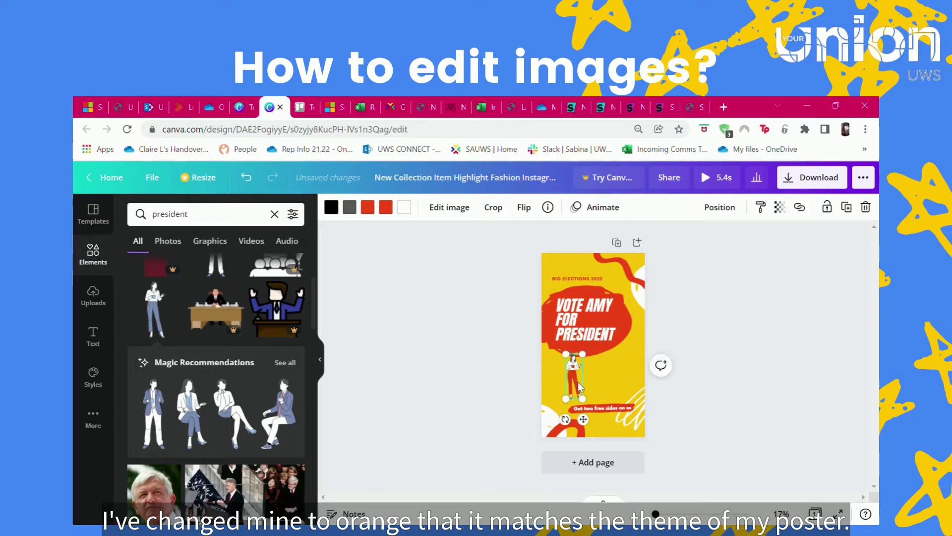
- Replace the banner's 'Get two free sides on us' with 'Be the force of change within UWS!'
click(600, 413)
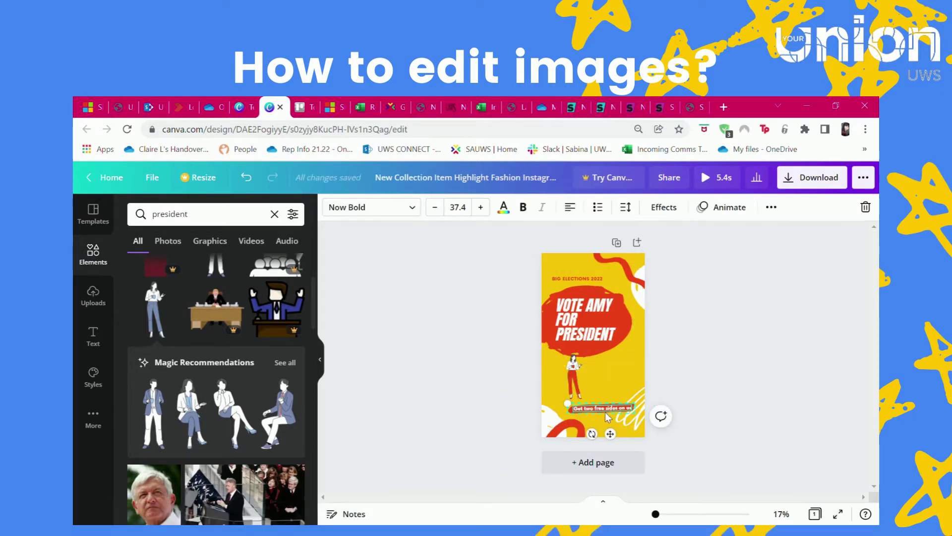
click(607, 413)
click(610, 414)
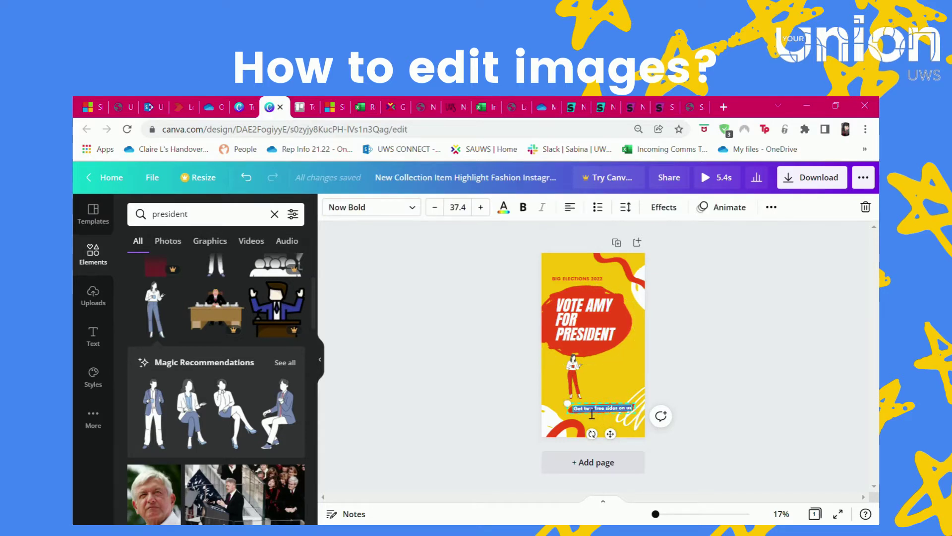
click(590, 414)
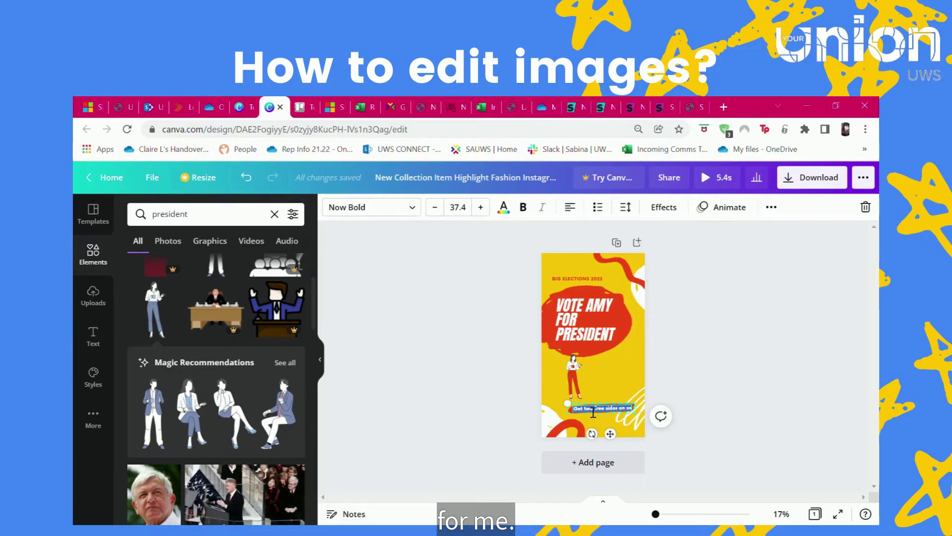
text(Be he voice of chan)
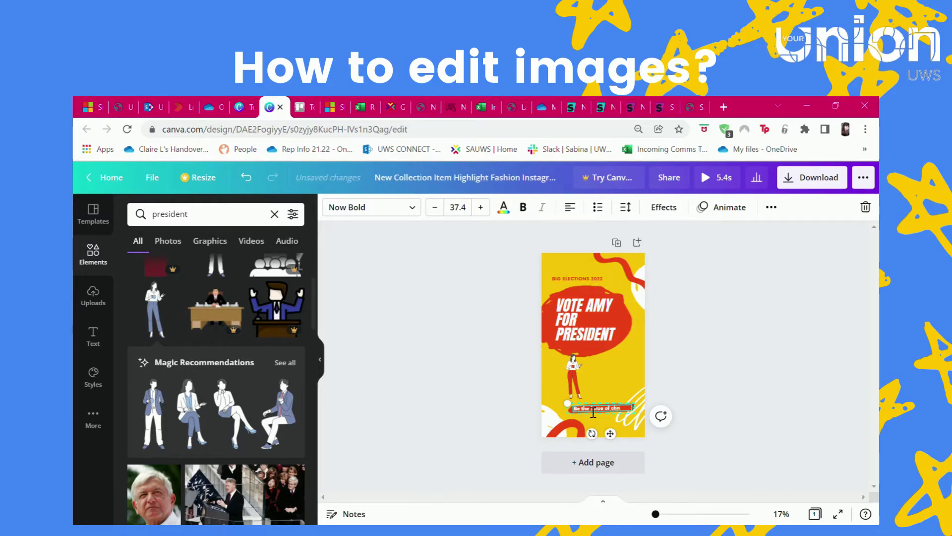
text(ge within UWS!)
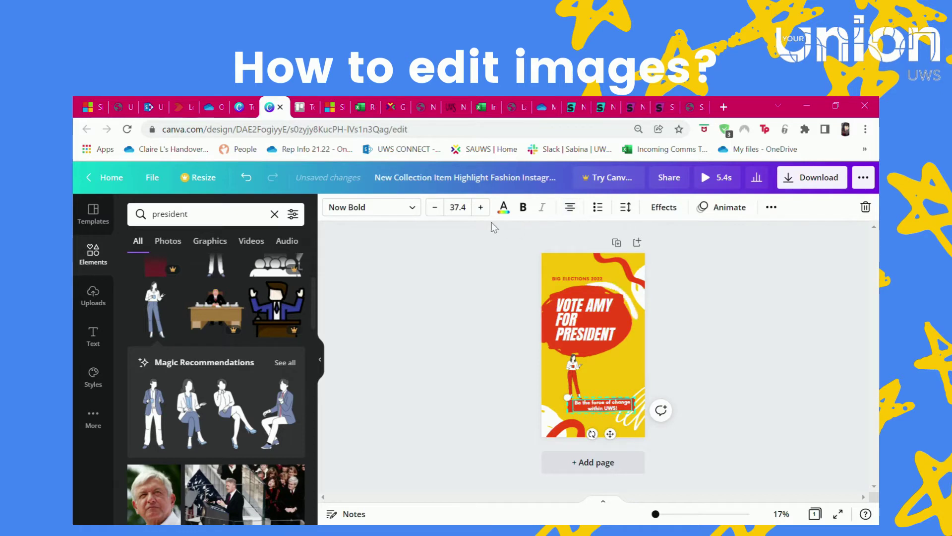
- Keep the slogan in Now Bold after trying Anton, set it to size 88, and lower it
click(415, 209)
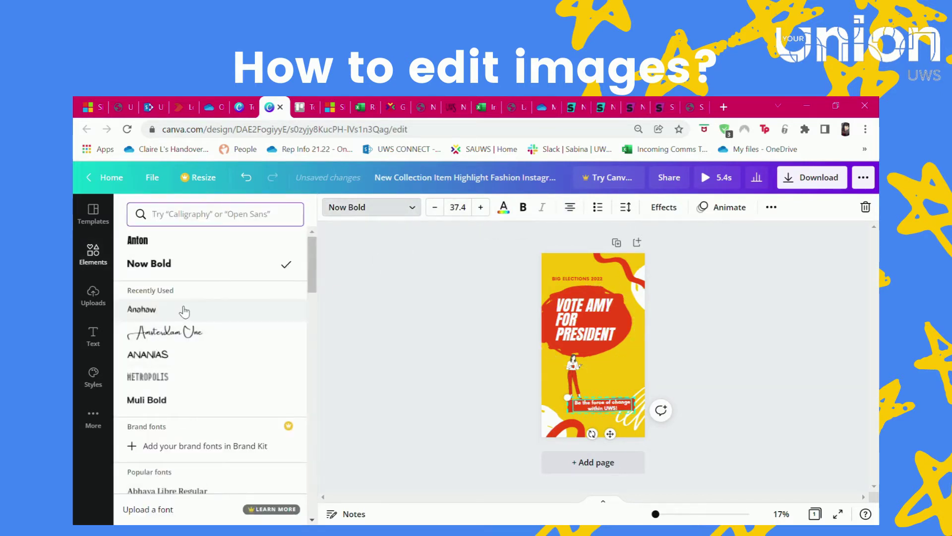
click(187, 242)
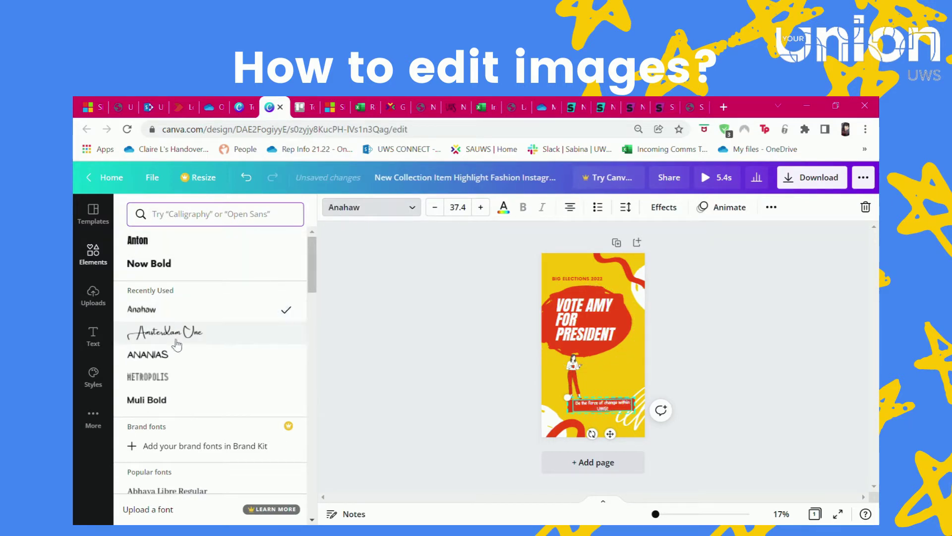
click(194, 263)
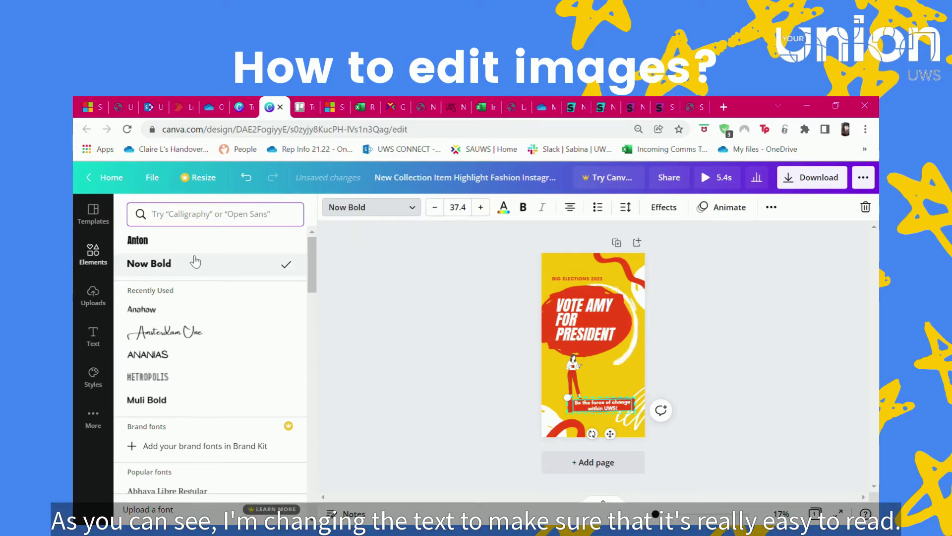
click(468, 211)
scroll(499, 352, down, 5)
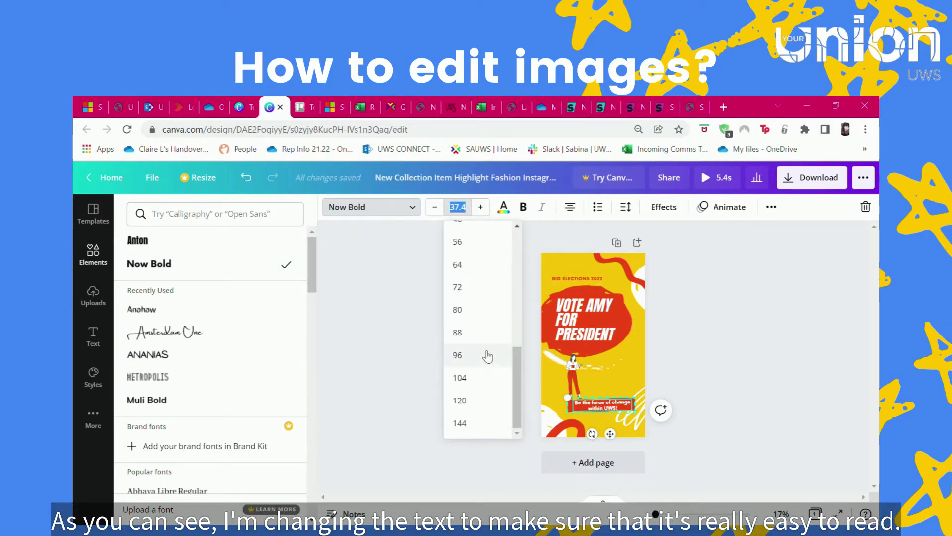
click(484, 335)
click(483, 337)
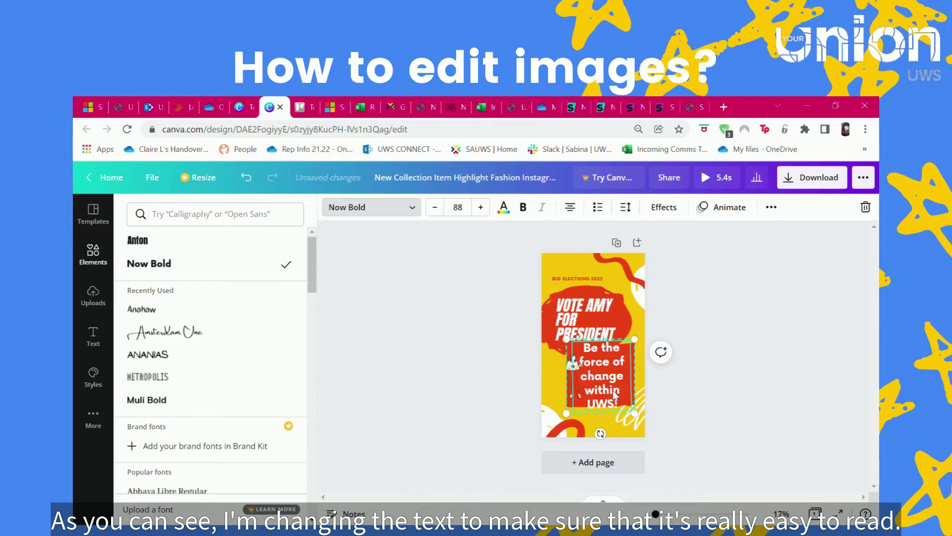
click(615, 394)
mouse_move(626, 386)
mouse_down()
mouse_move(629, 400)
mouse_move(634, 392)
mouse_up()
click(562, 384)
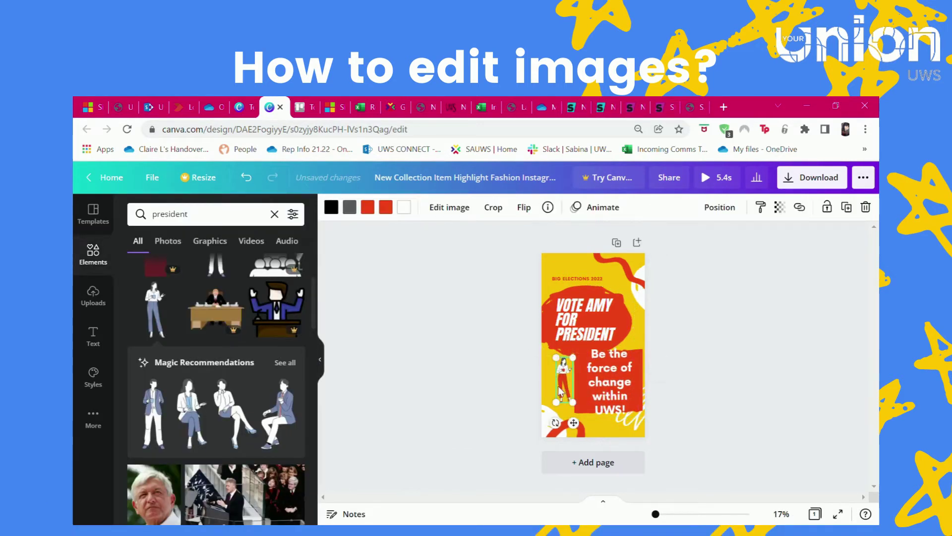
- Enlarge the woman figure and nudge the slogan slightly lower
mouse_move(556, 402)
mouse_down()
mouse_move(548, 432)
mouse_move(563, 394)
mouse_up()
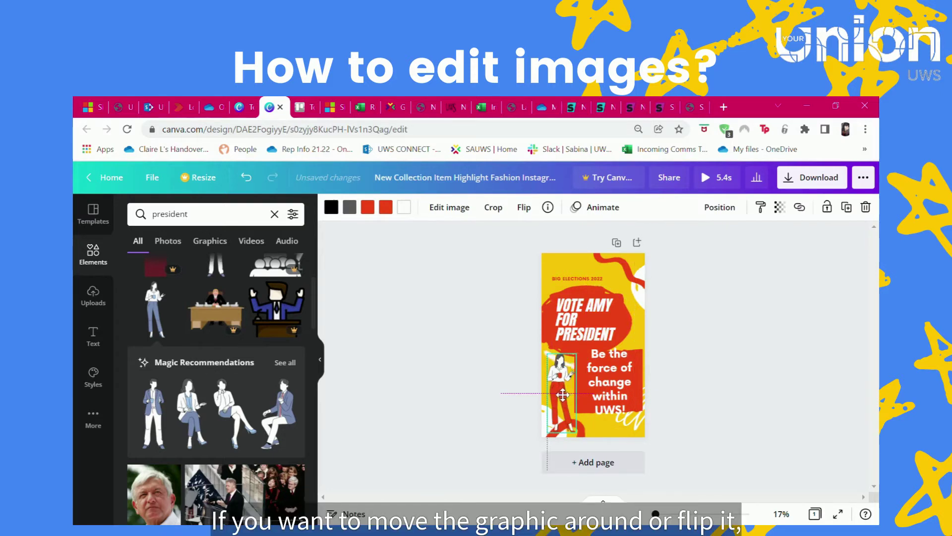
drag(618, 380, 622, 393)
click(719, 382)
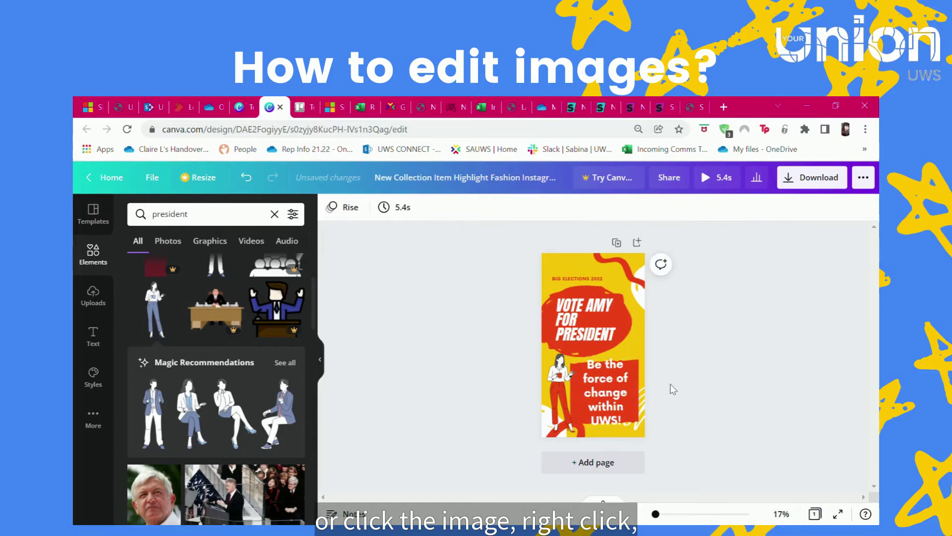
- Ungroup the red swirl at the top and move one piece up-left
click(616, 268)
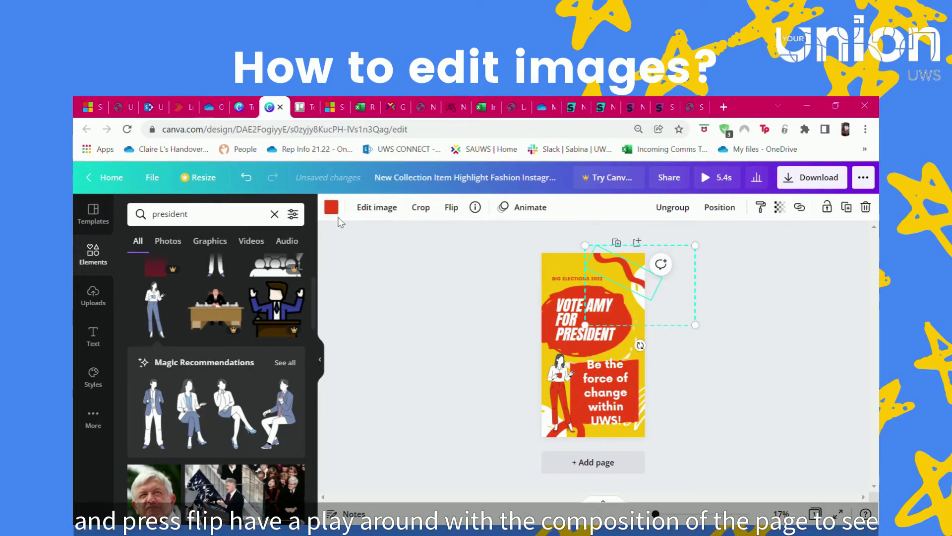
click(671, 206)
click(672, 327)
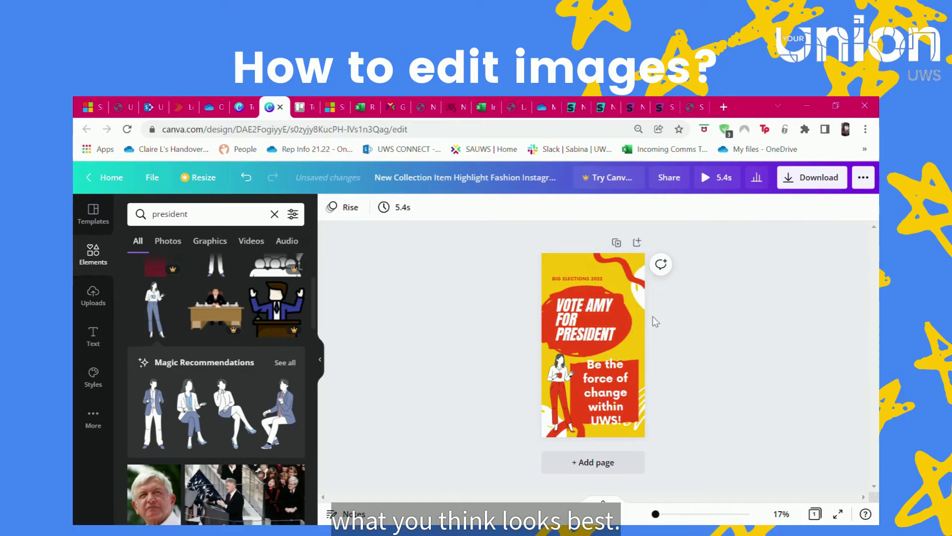
drag(642, 301, 607, 262)
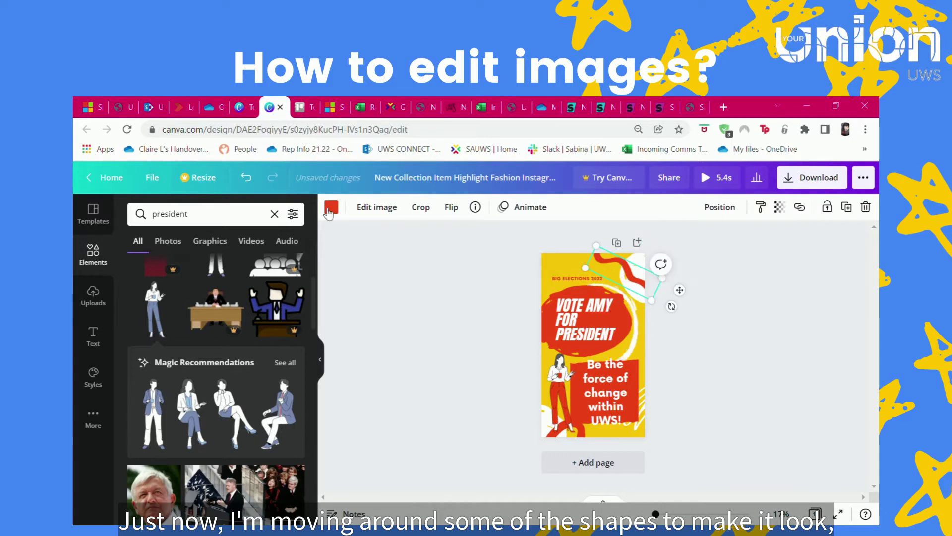
- Recolour the swirl piece orange after briefly trying purple
click(328, 208)
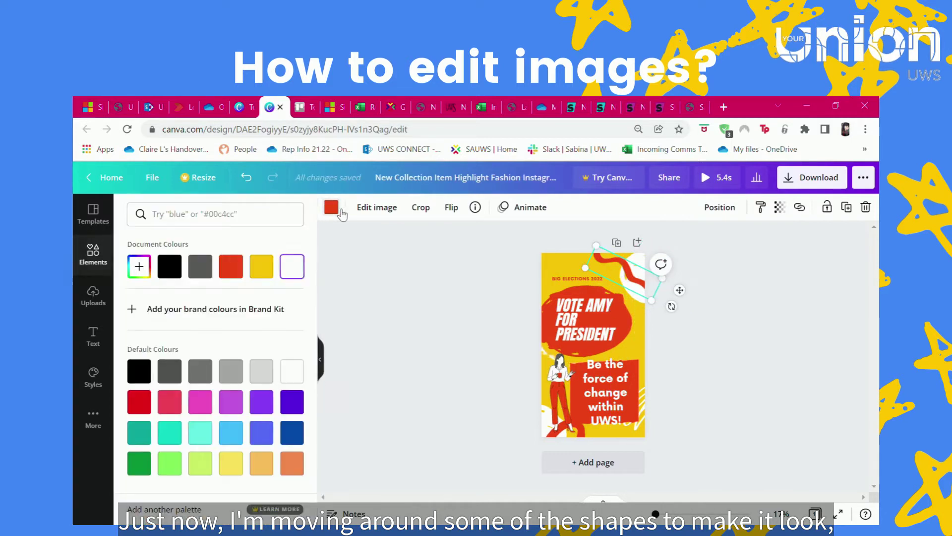
click(292, 401)
click(297, 468)
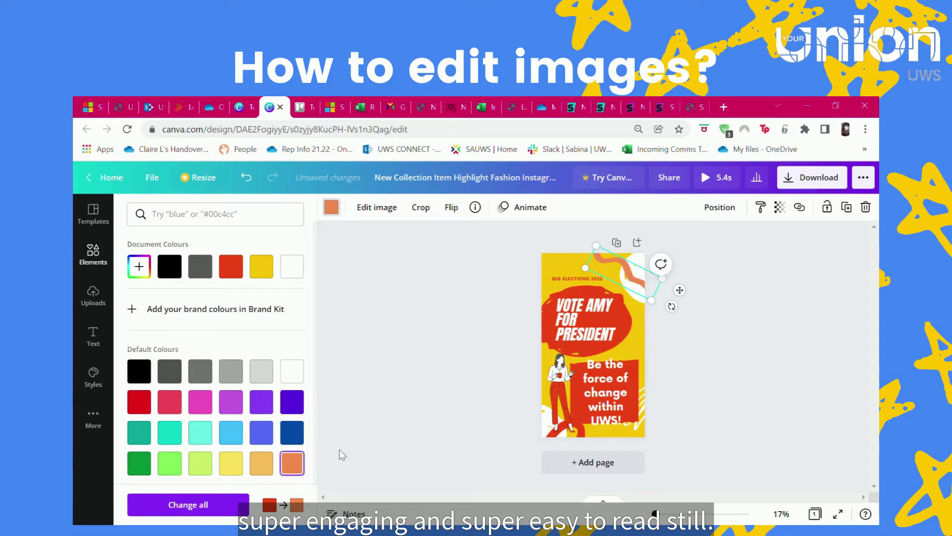
click(488, 323)
click(571, 272)
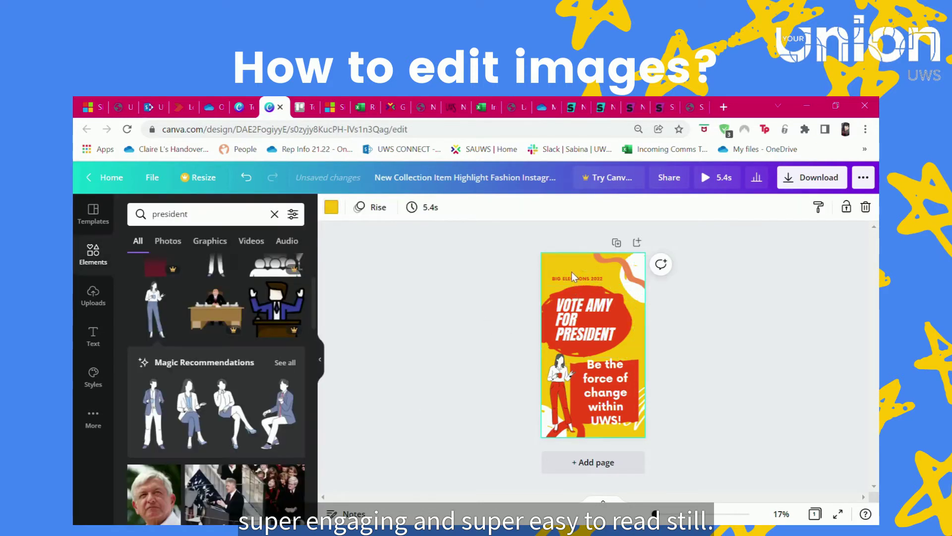
click(605, 391)
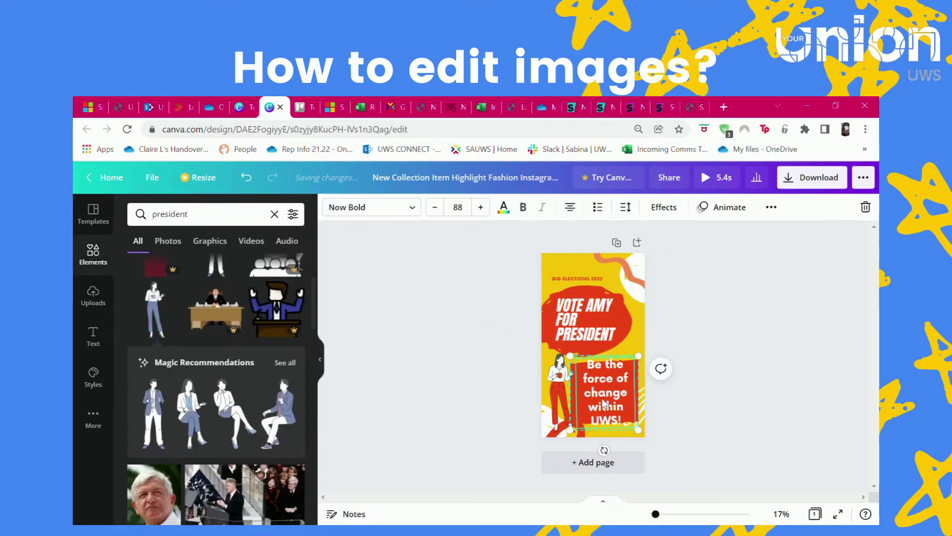
click(685, 413)
click(563, 392)
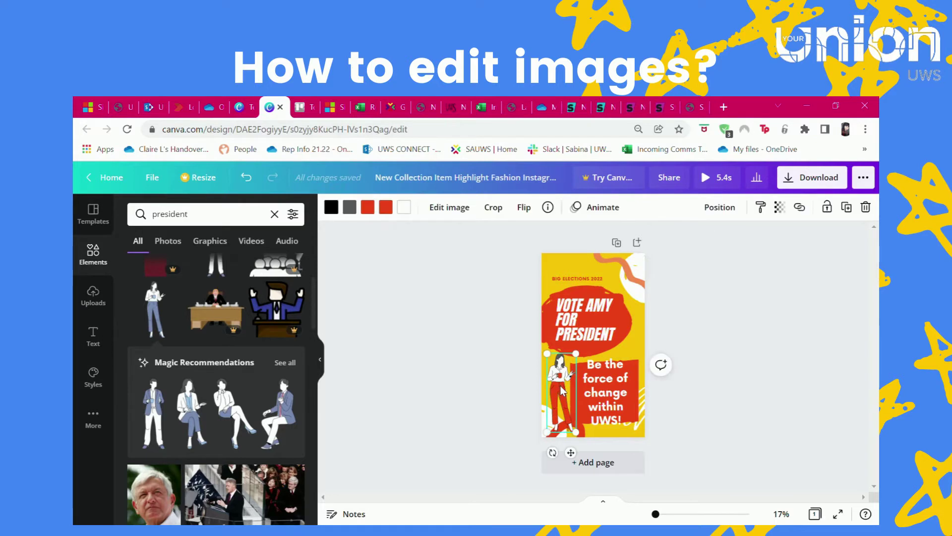
- Mirror the woman illustration horizontally and move it right of the slogan
click(452, 208)
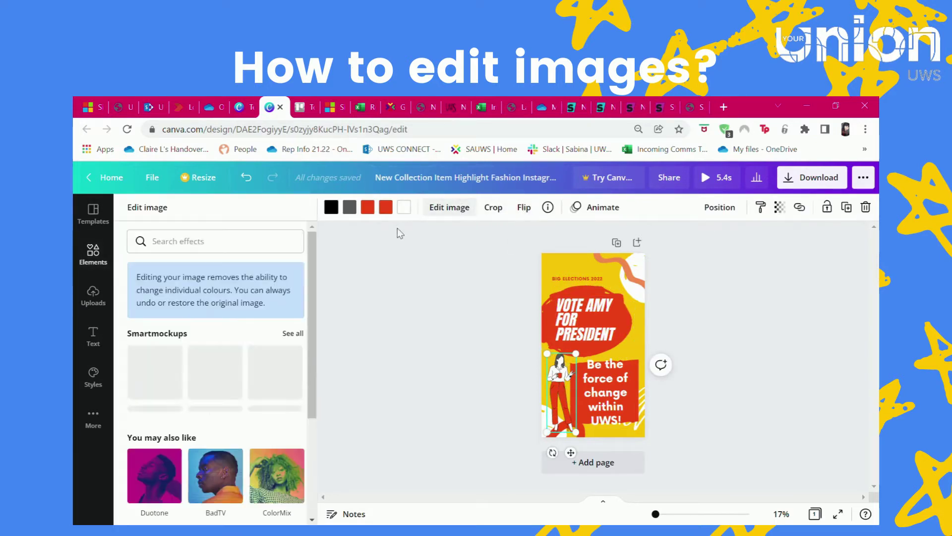
click(524, 208)
click(551, 238)
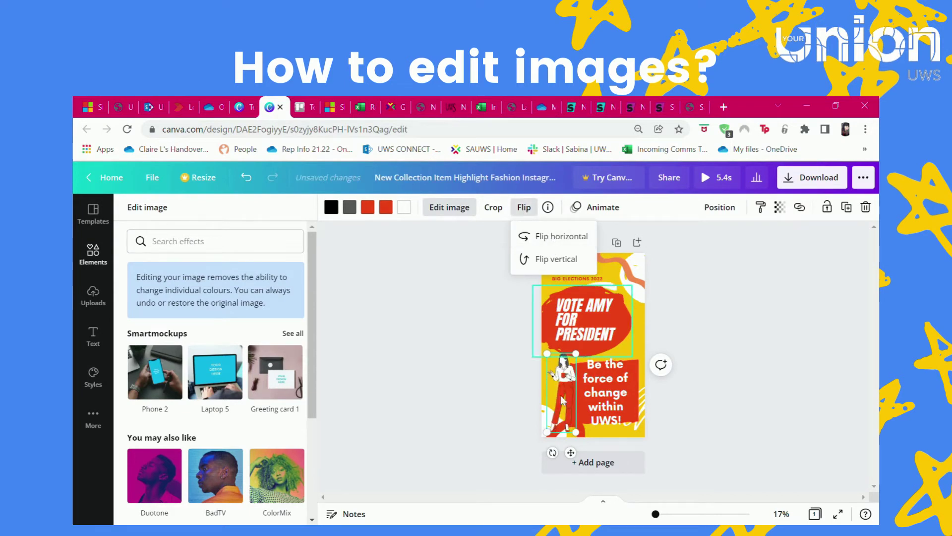
drag(561, 392, 579, 399)
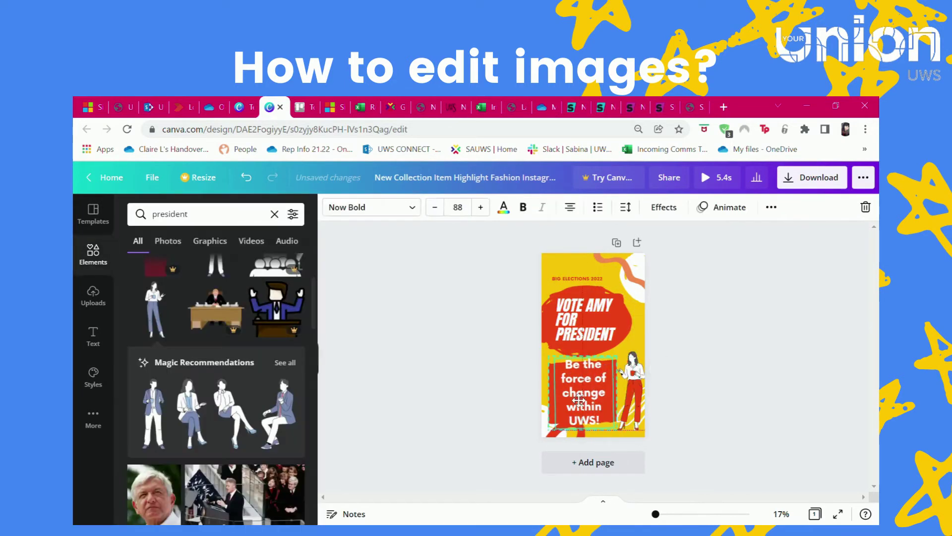
- Send the illustration to the back, then delete it from the poster
click(633, 392)
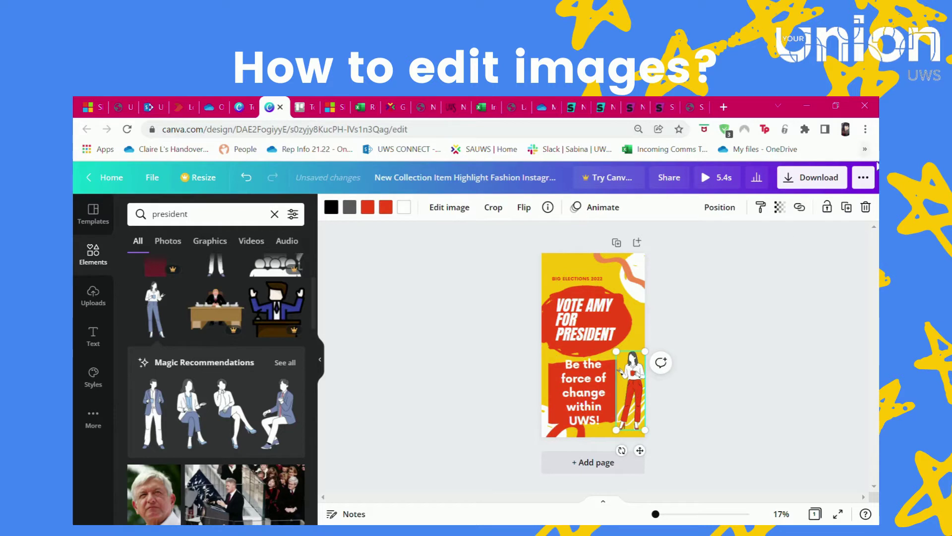
click(720, 207)
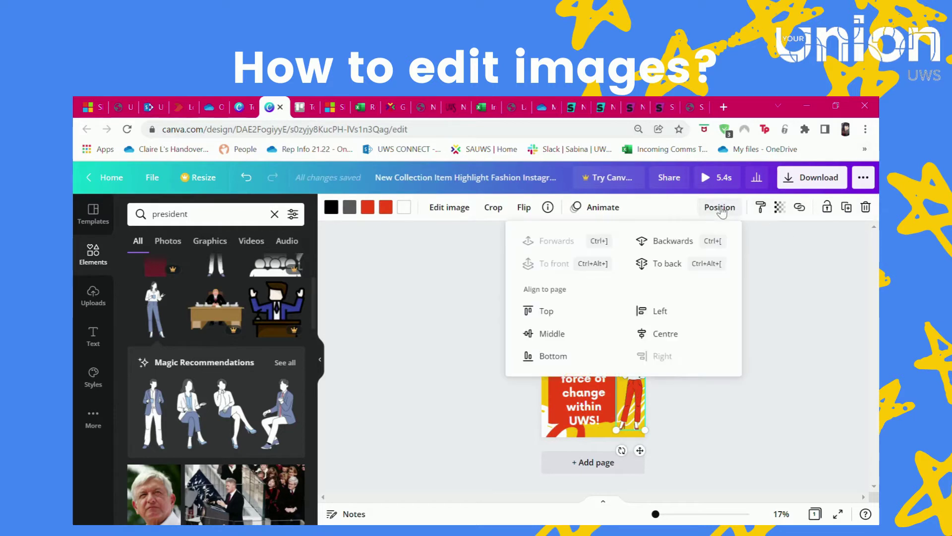
click(666, 264)
click(782, 350)
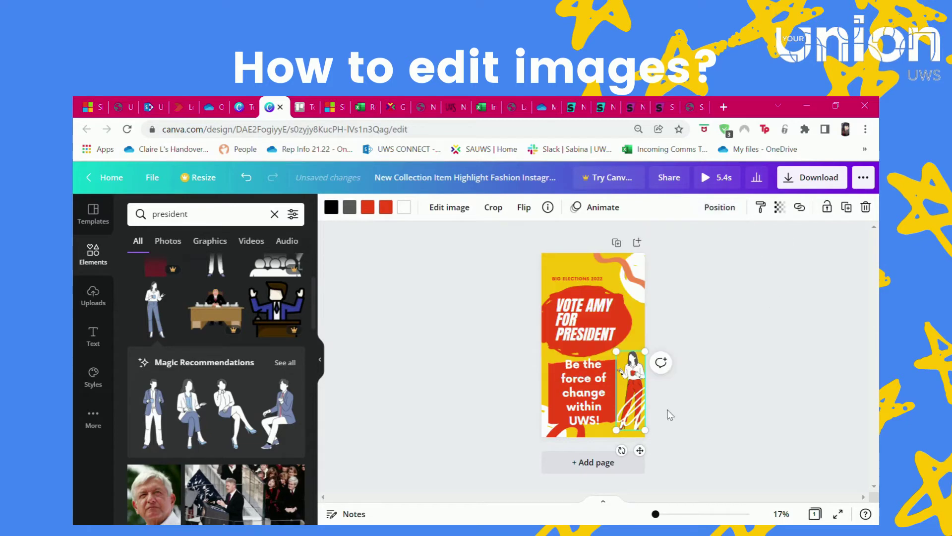
click(866, 207)
- Upload a portrait photo from the computer into the Uploads images library
click(93, 295)
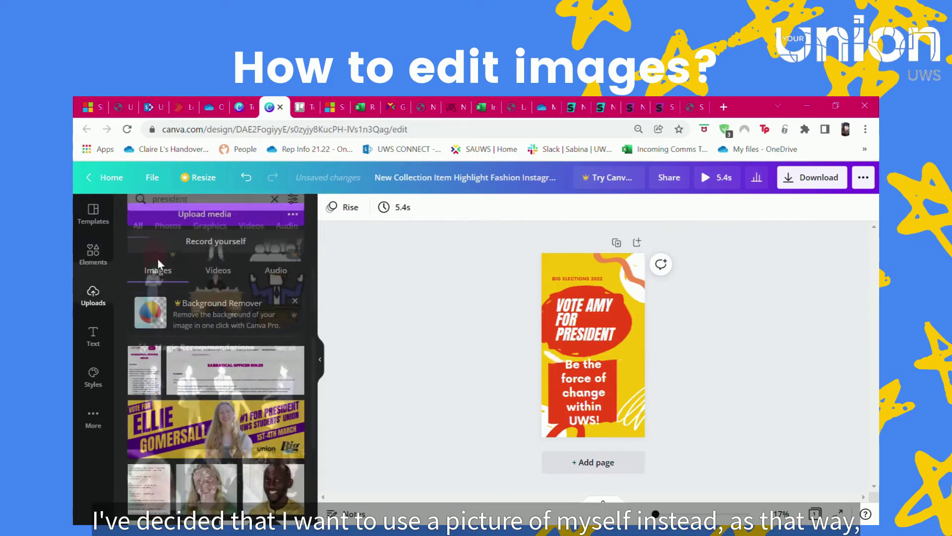
click(224, 272)
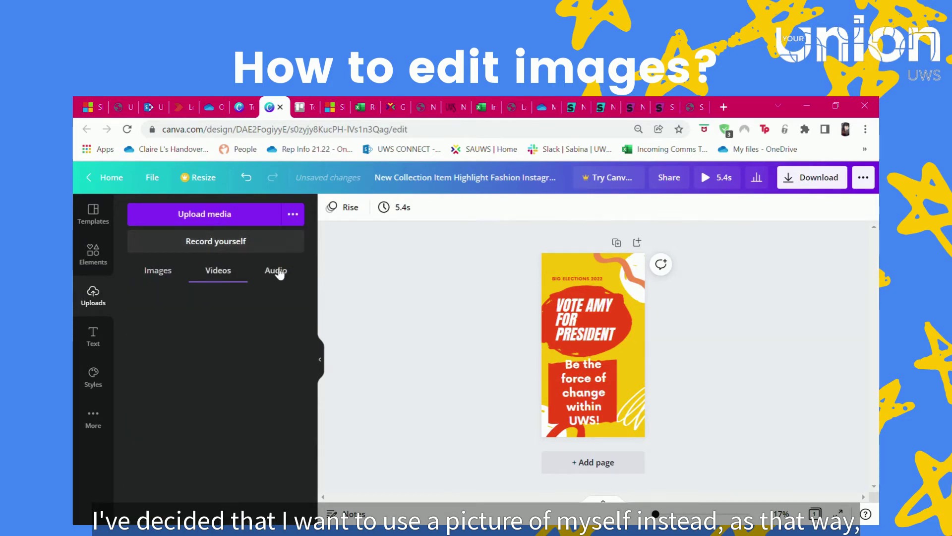
click(276, 271)
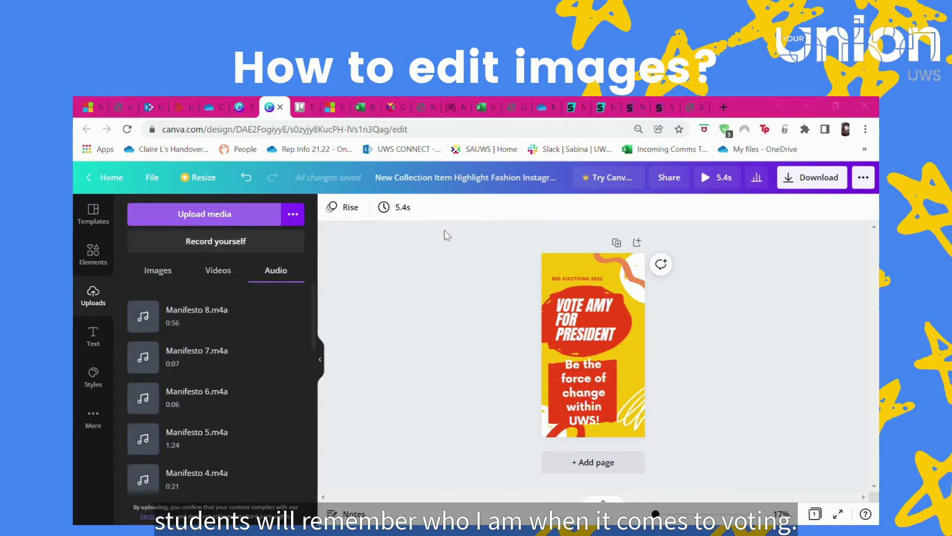
click(156, 271)
click(209, 218)
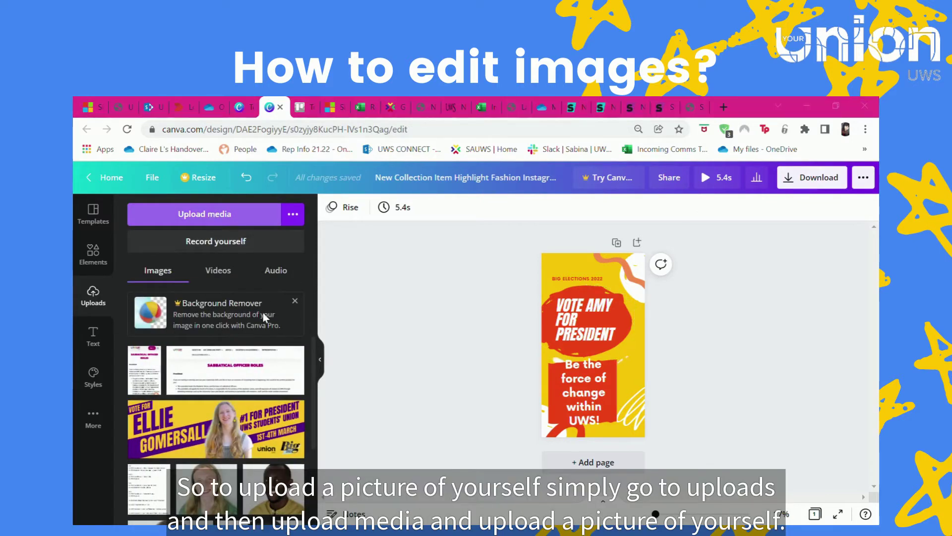
click(305, 390)
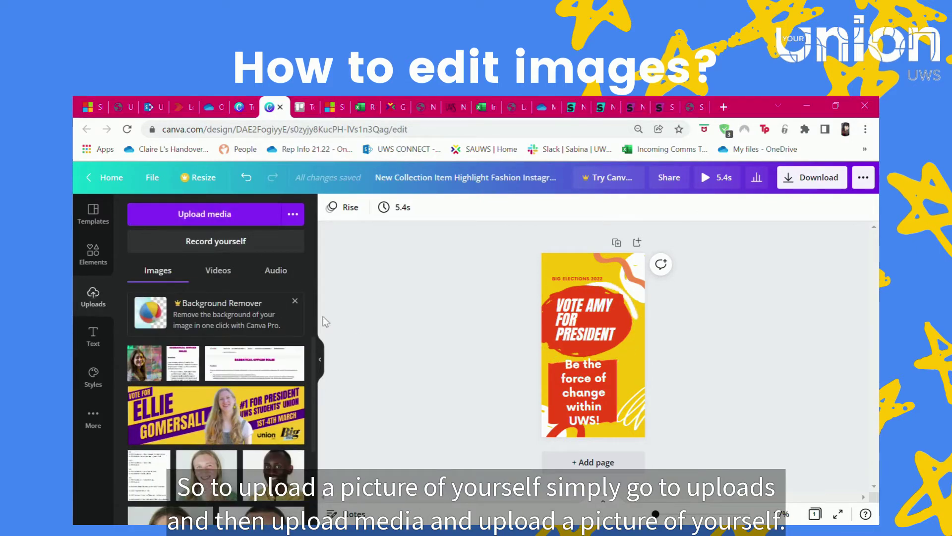
- Add the uploaded portrait to the poster and place it in the lower-right corner
click(144, 365)
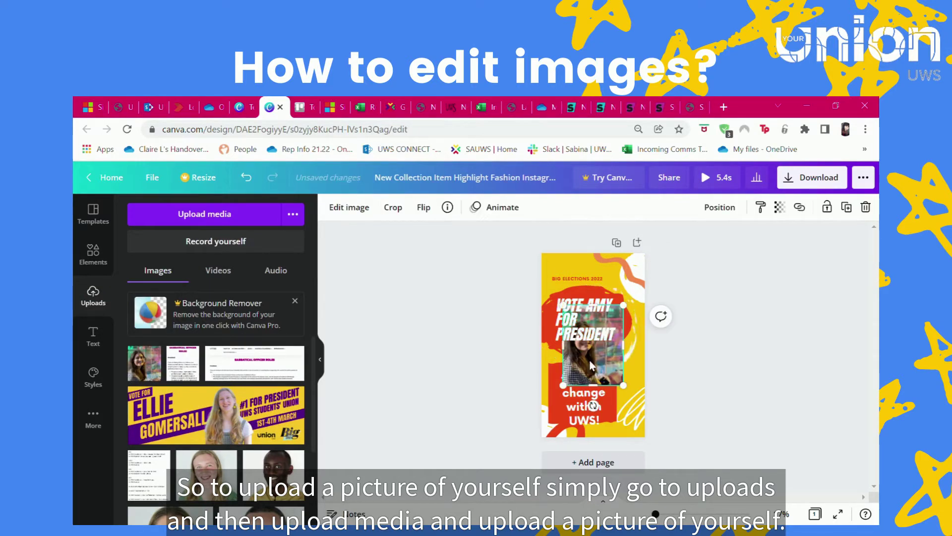
drag(593, 366, 571, 391)
click(573, 391)
click(614, 391)
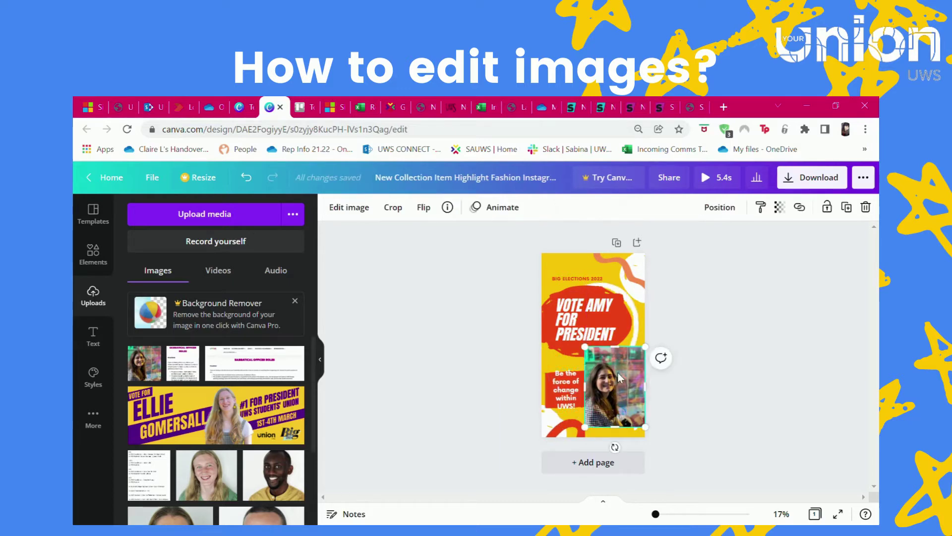
click(87, 258)
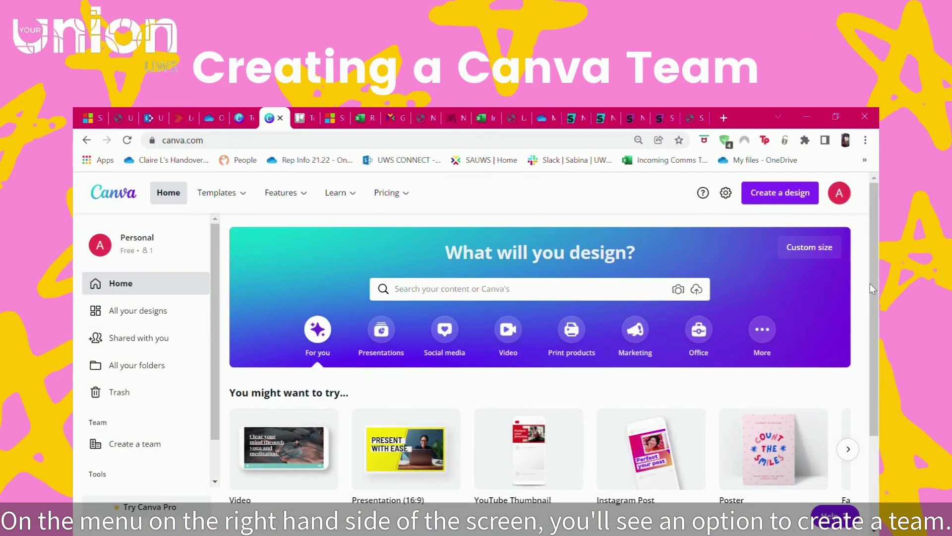
- Create the team 'UWS -Big Election 2022' with 'Request to join this team' for domain members
click(144, 444)
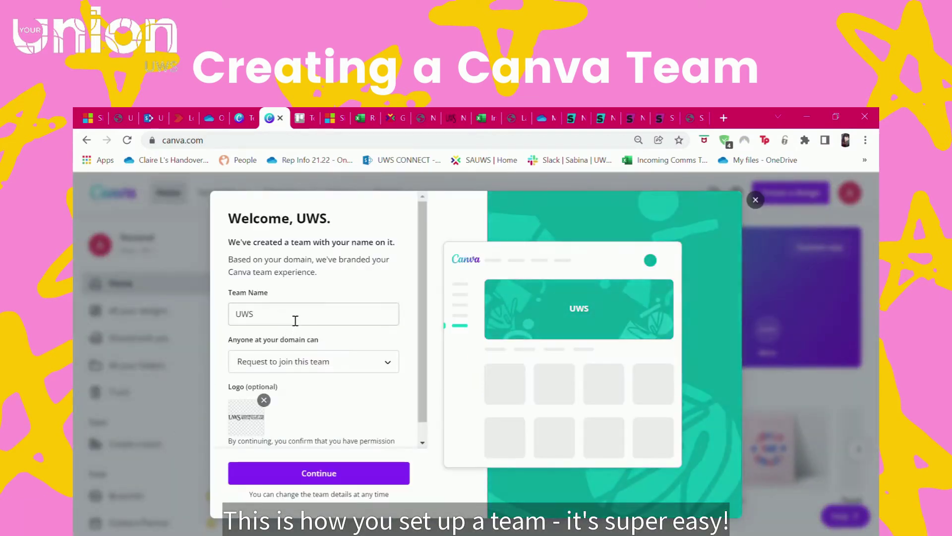
text(- ST)
key(BackSpace)
key(BackSpace)
text(Big Election 2022)
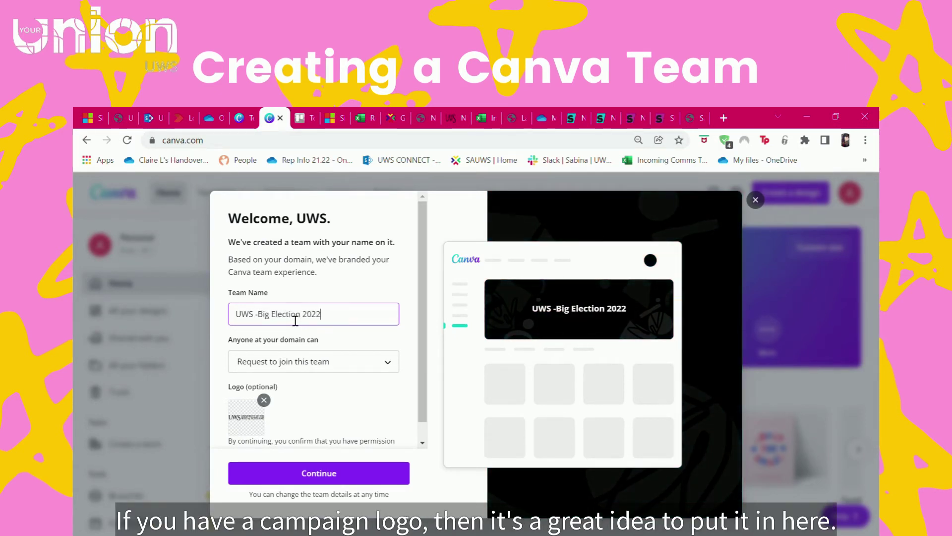
click(324, 367)
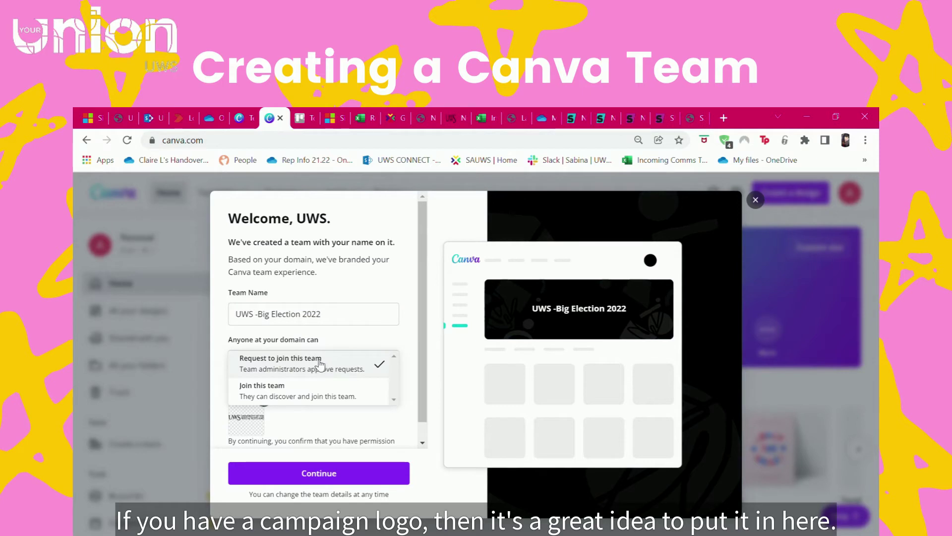
click(319, 365)
scroll(366, 367, down, 1)
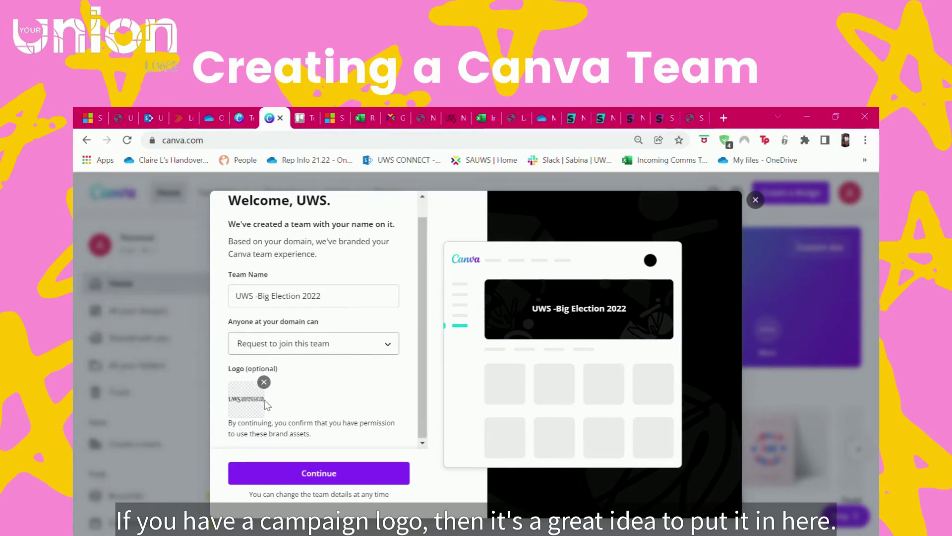
click(350, 474)
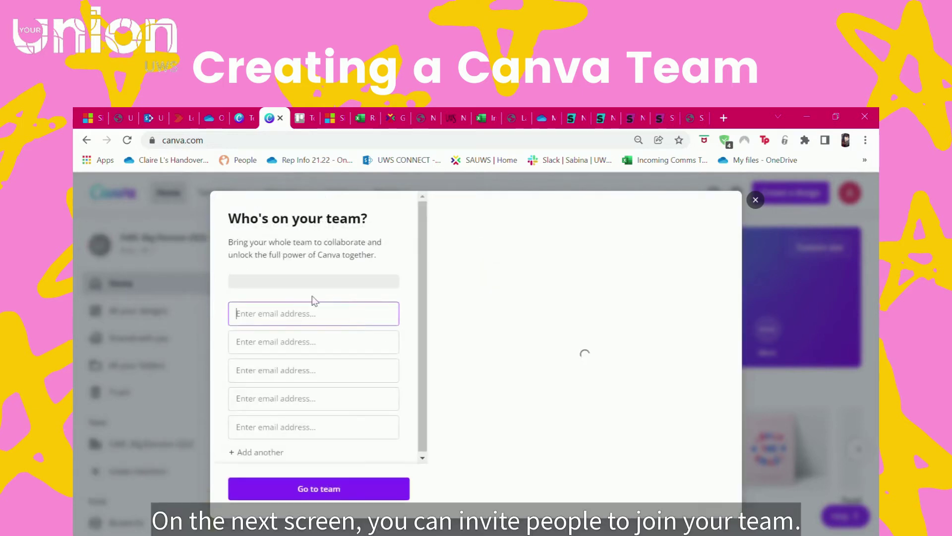
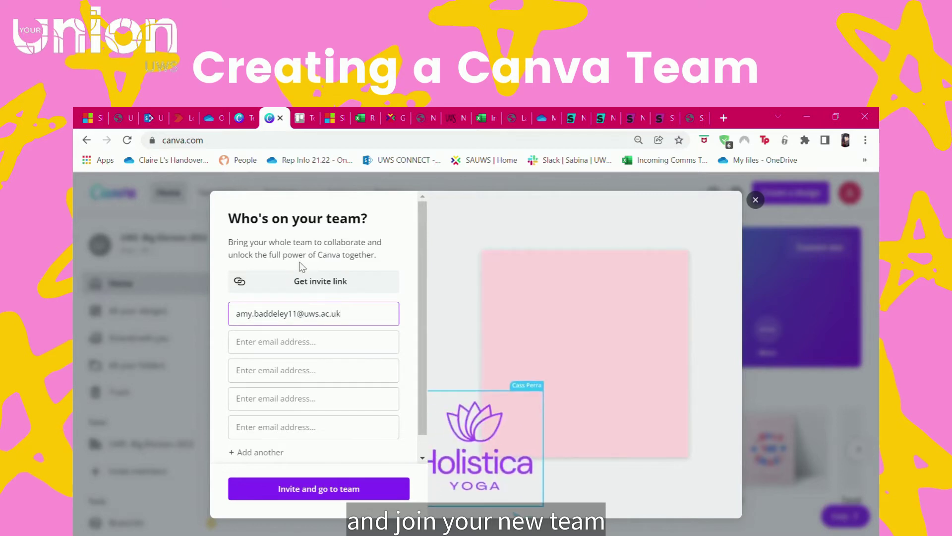
- Enter two members' university e-mail addresses in the invite form, then close it
click(295, 342)
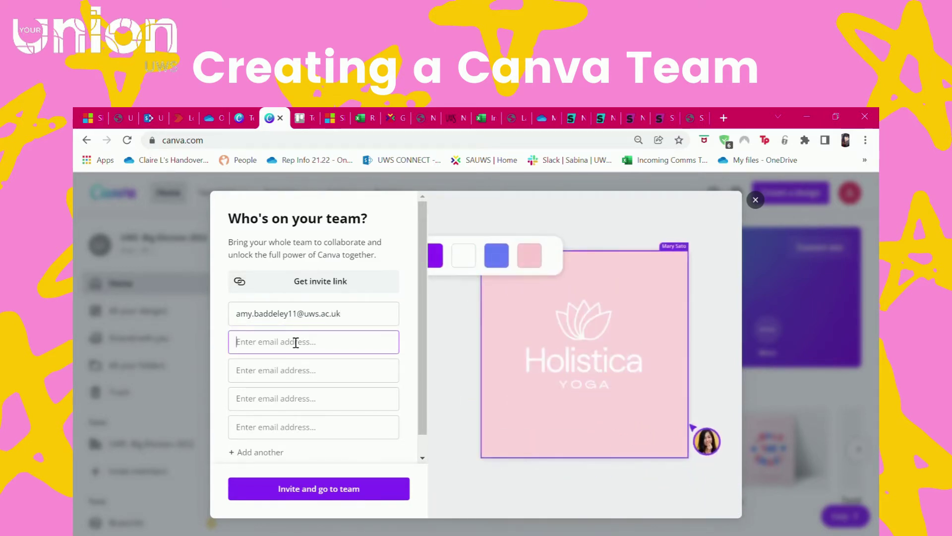
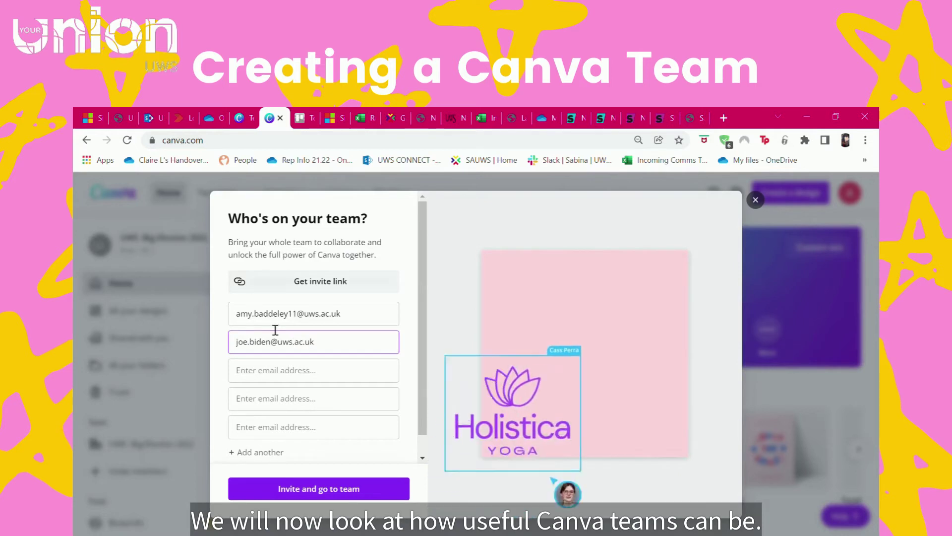
scroll(289, 344, down, 1)
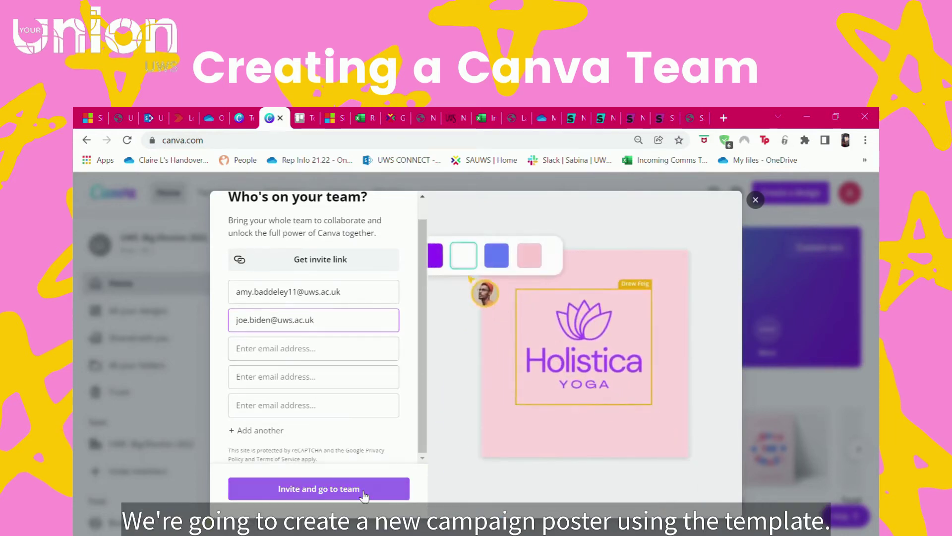
scroll(320, 275, up, 1)
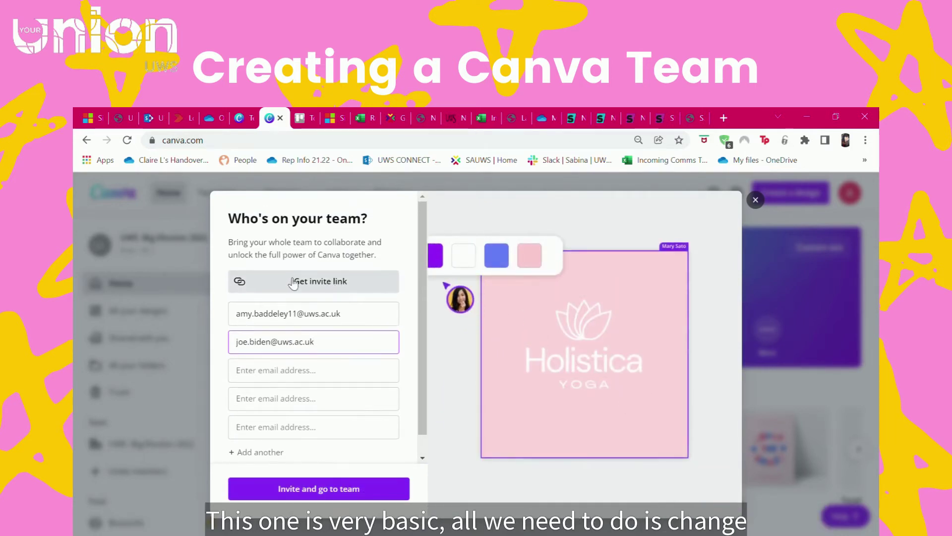
click(757, 199)
- Search templates for 'posters + election' and preview the Blue and Red Campaign Posters template
click(138, 313)
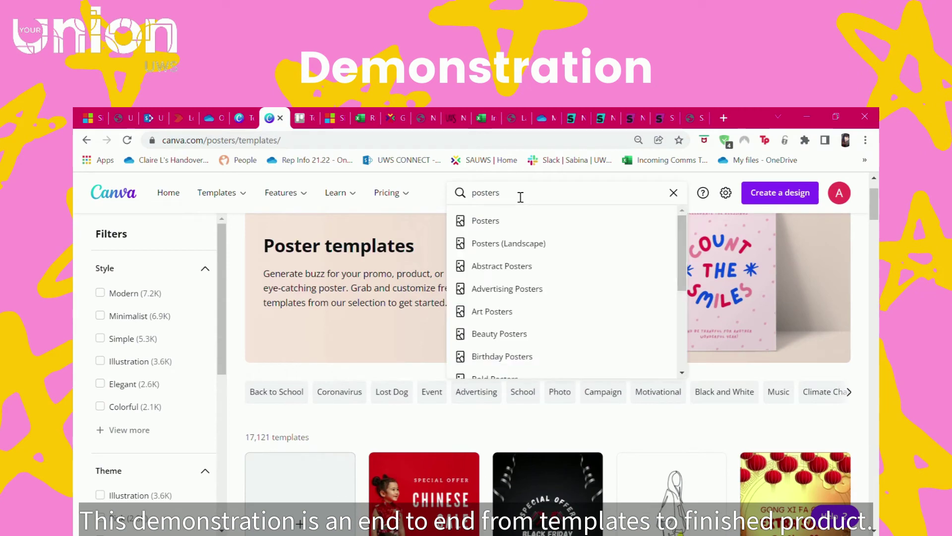
text(+ election)
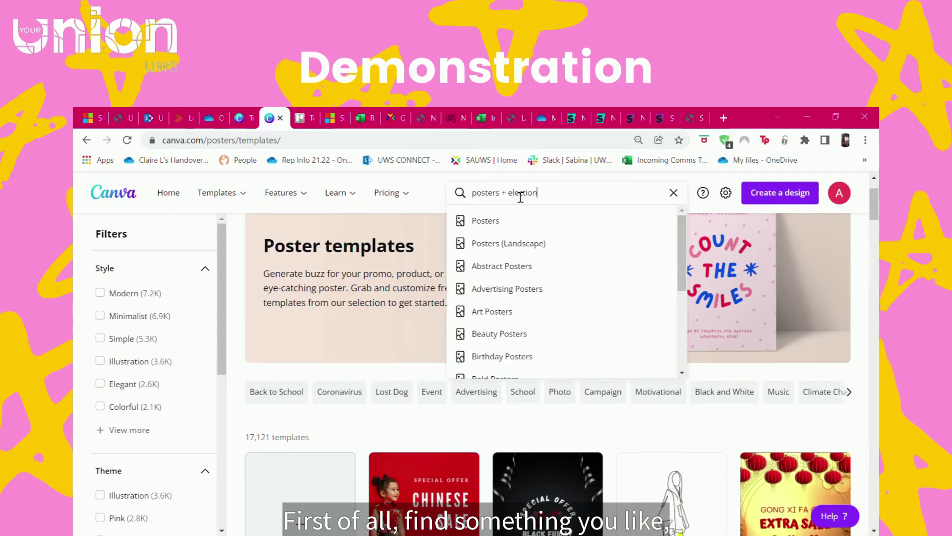
key(Return)
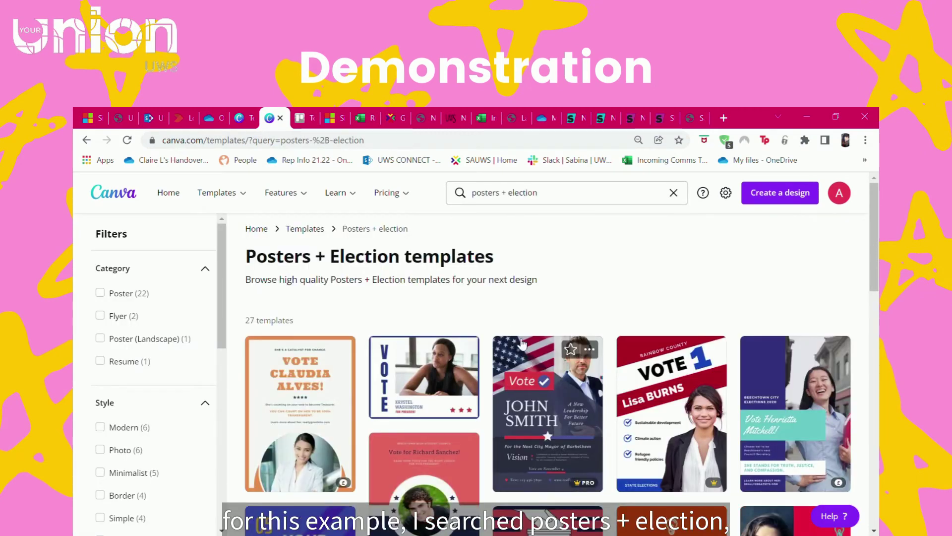
scroll(645, 249, down, 1)
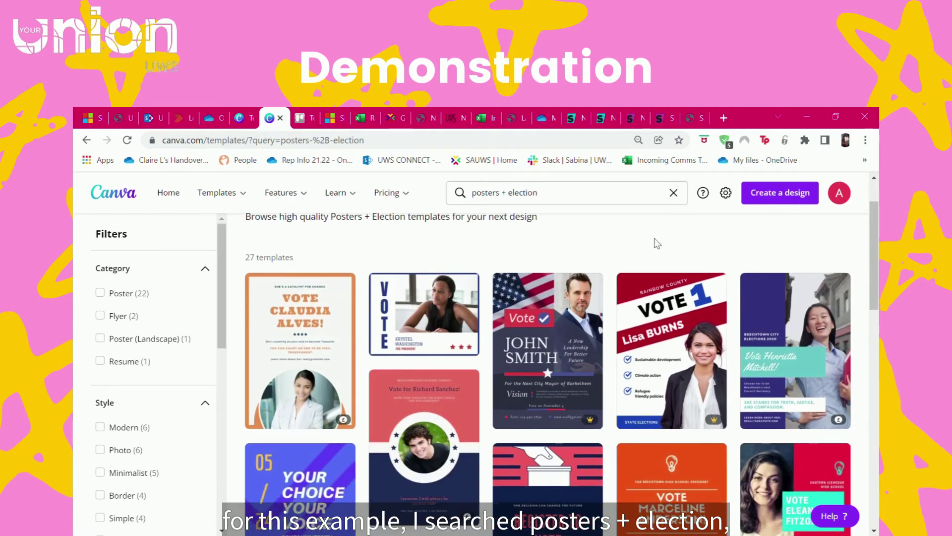
scroll(694, 298, down, 2)
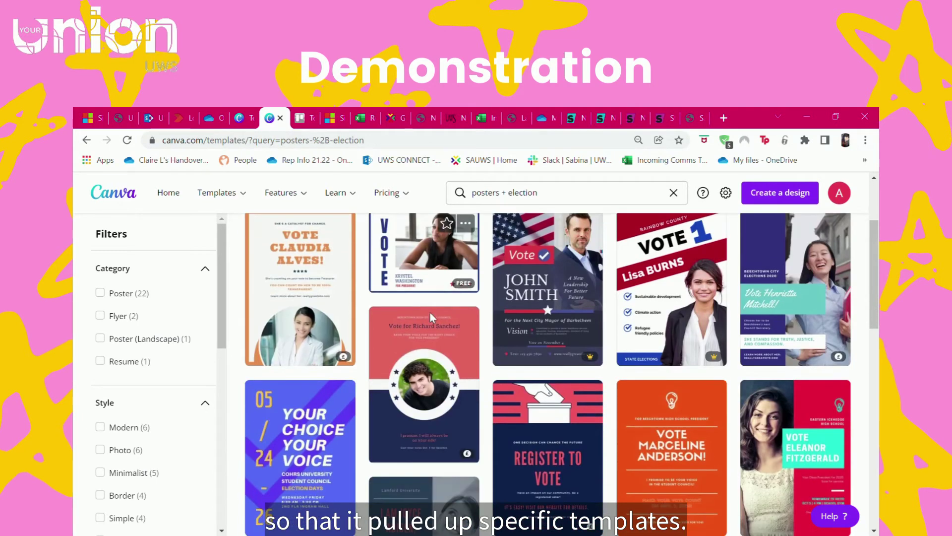
mouse_move(846, 367)
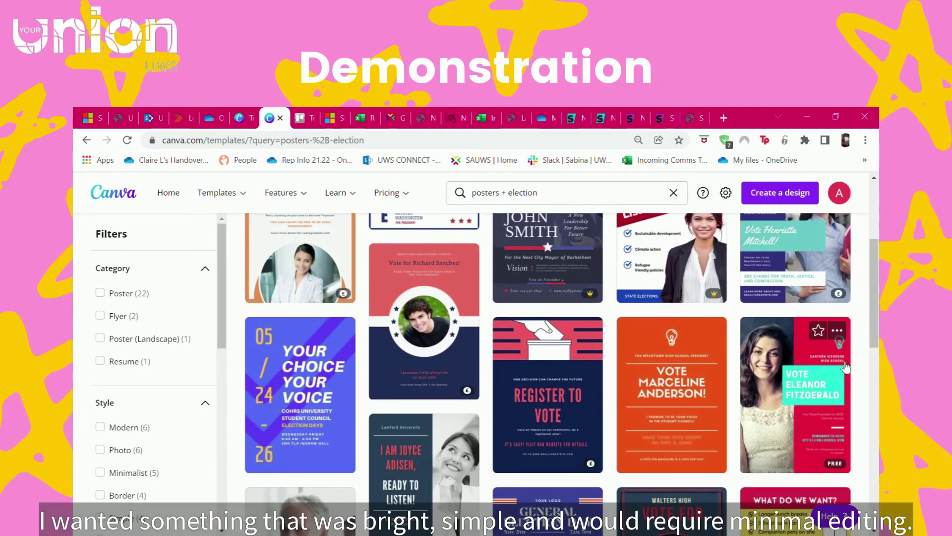
scroll(840, 367, down, 4)
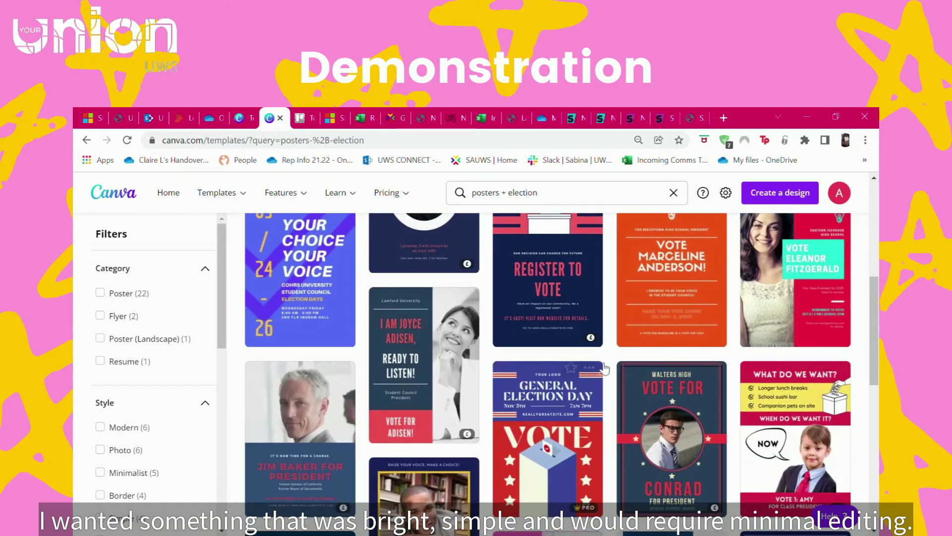
scroll(843, 322, down, 2)
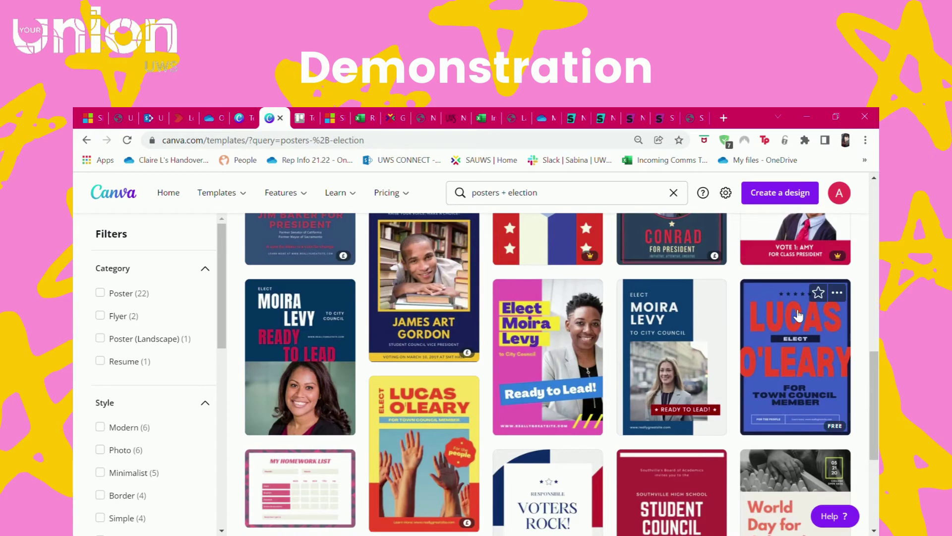
scroll(797, 315, down, 1)
scroll(789, 318, up, 4)
scroll(779, 320, down, 4)
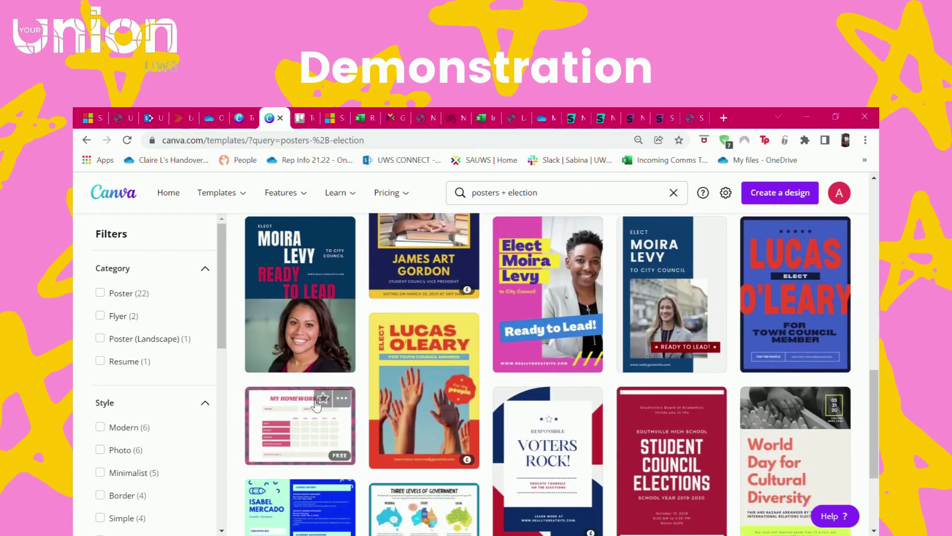
scroll(730, 345, down, 1)
scroll(822, 357, down, 2)
scroll(822, 357, up, 4)
click(812, 335)
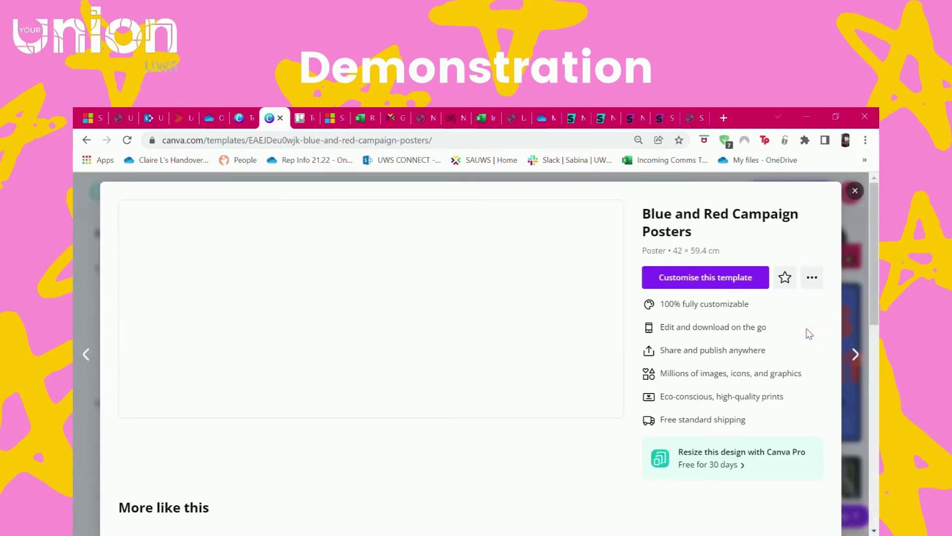
- Customise the template and retype the red template name as the candidate's name on two lines
click(706, 276)
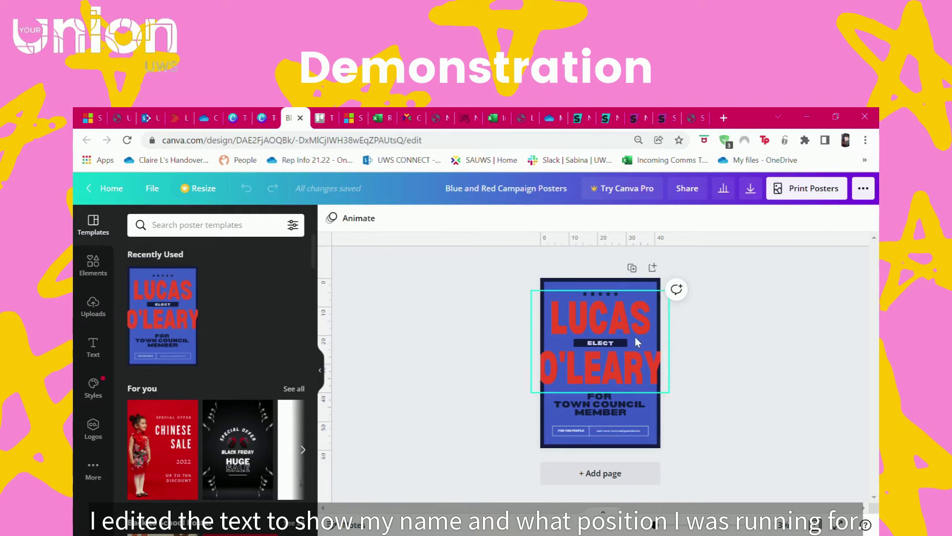
click(609, 318)
double_click(614, 320)
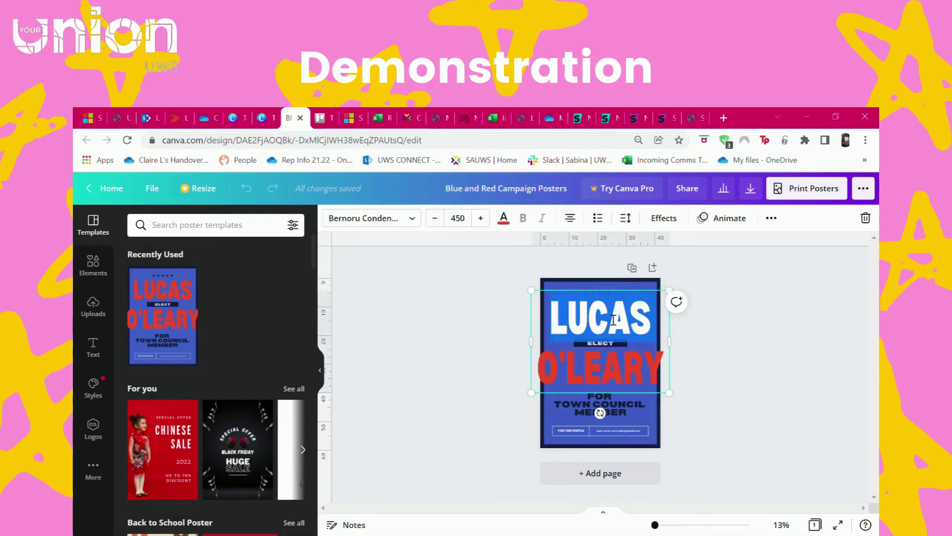
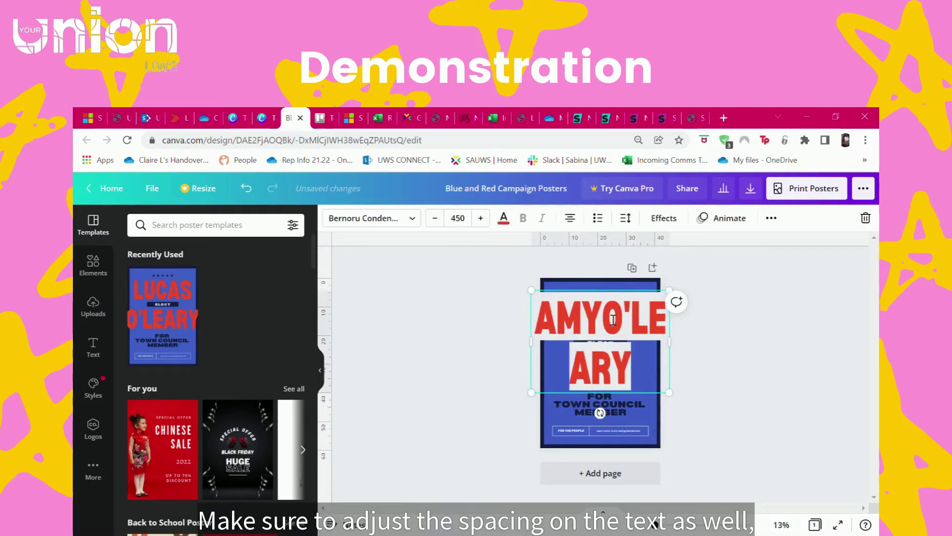
key(Return)
double_click(595, 370)
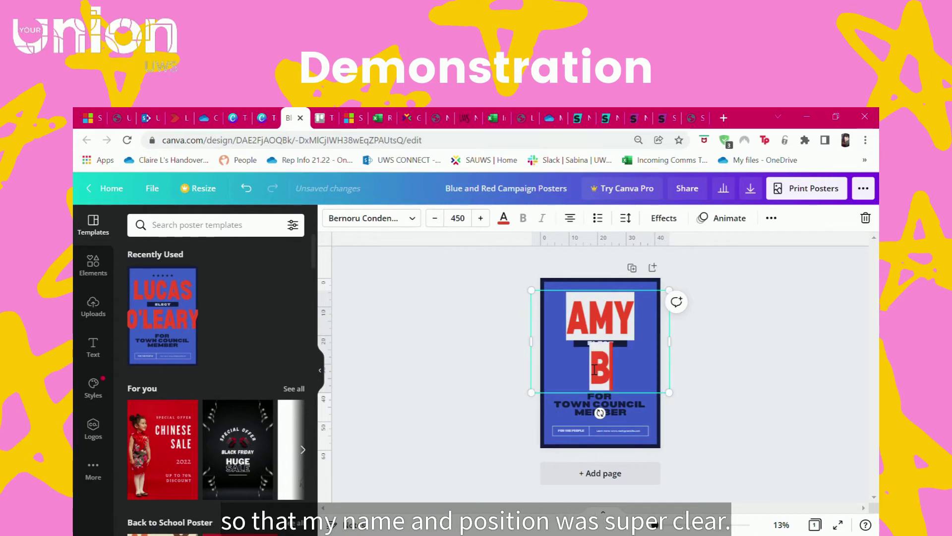
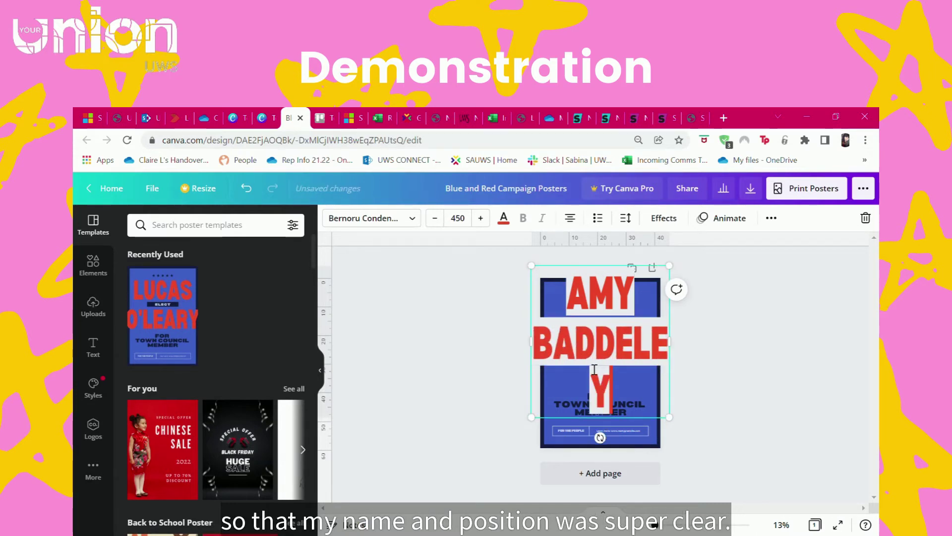
- Resize the name box, set its font size to 100, and move it down around ELECT
drag(679, 347, 705, 347)
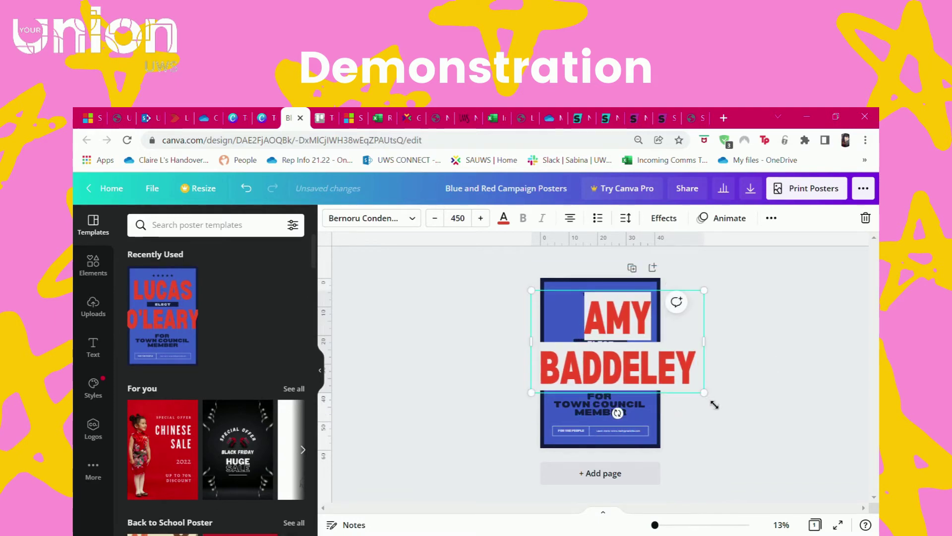
drag(685, 391, 656, 365)
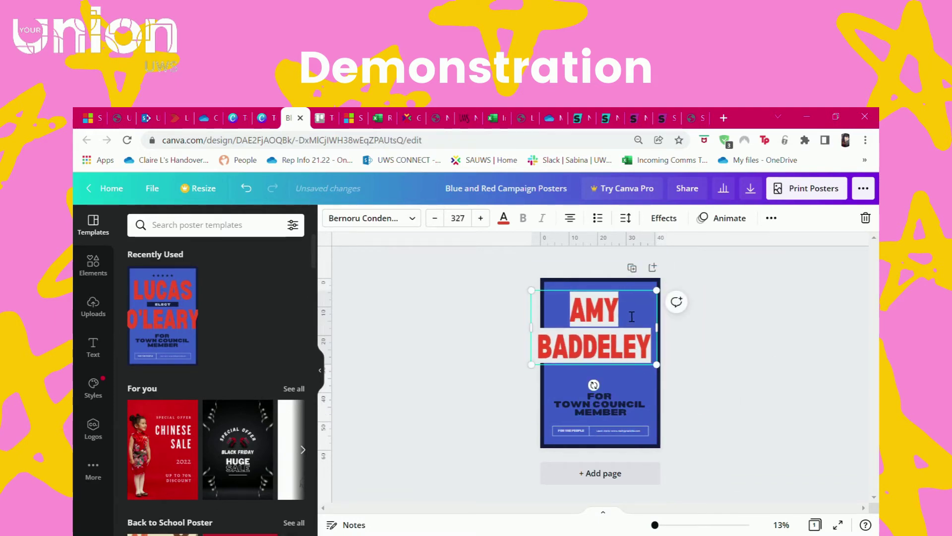
key(Return)
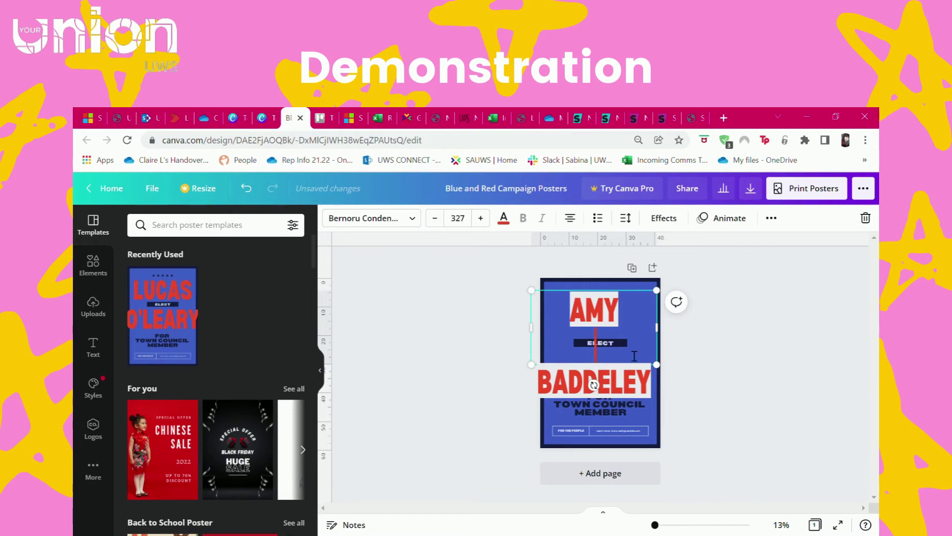
key(BackSpace)
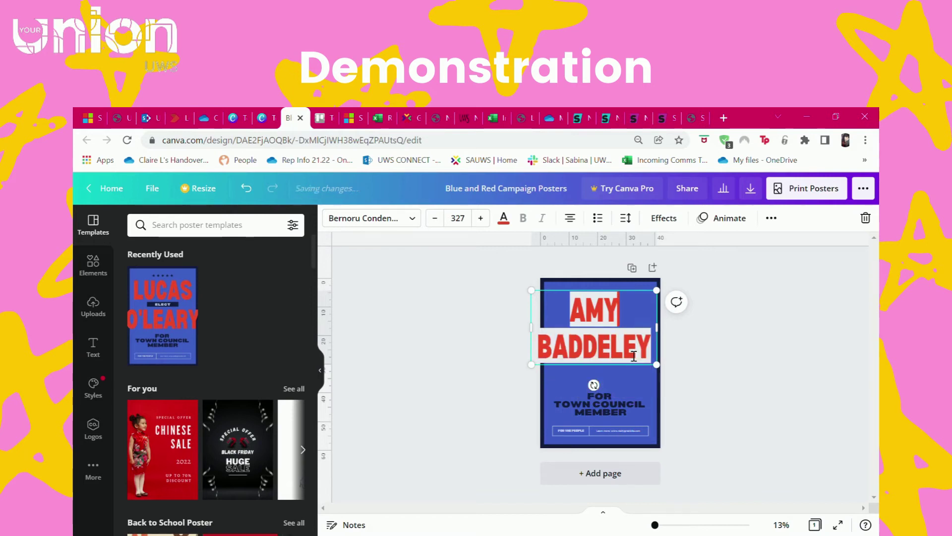
key(Return)
click(454, 221)
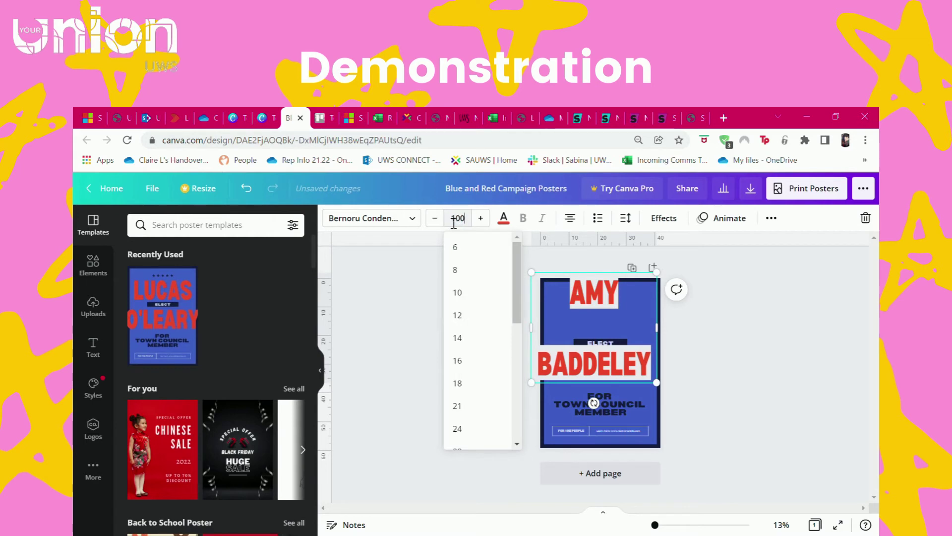
text(100)
key(Return)
click(602, 348)
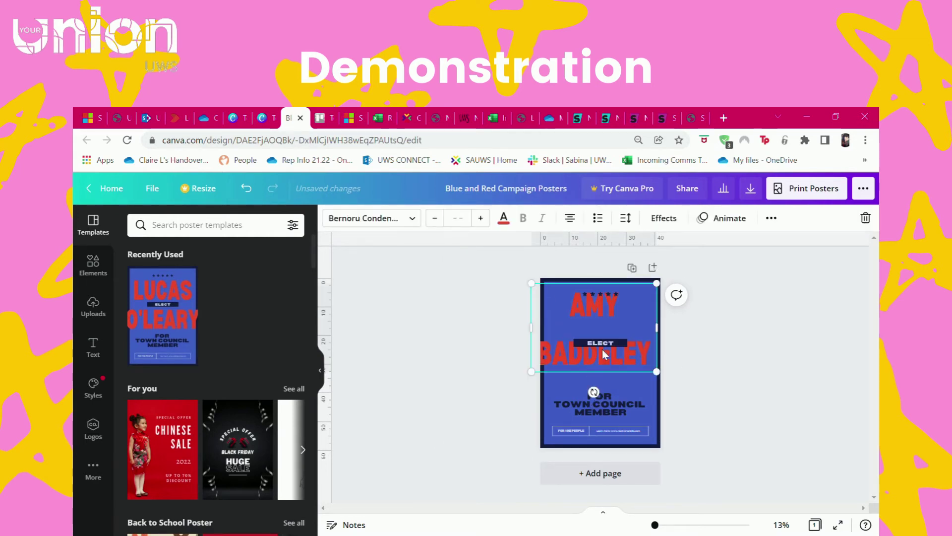
drag(609, 369, 568, 410)
click(624, 402)
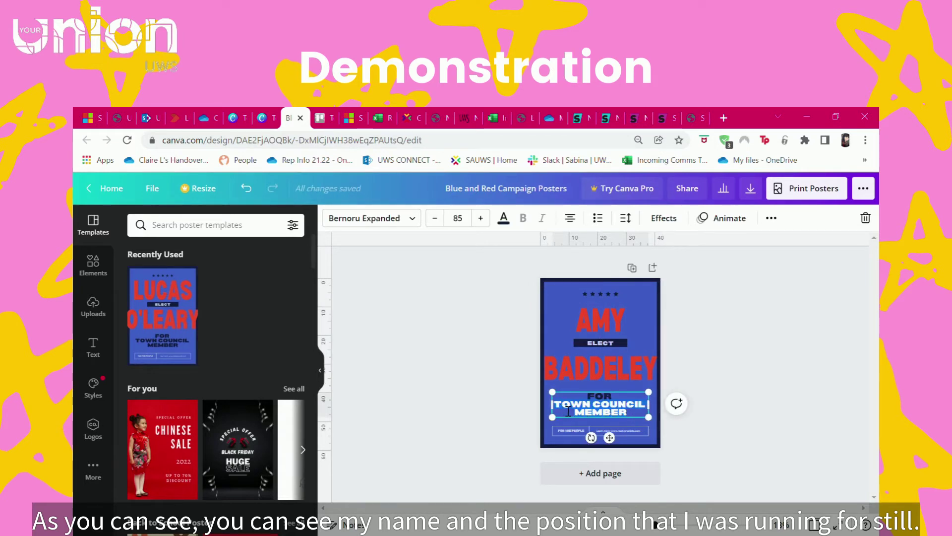
- Change the subheading to read FOR UWS STUDENT UNION PRESIDENT
text(UWS S)
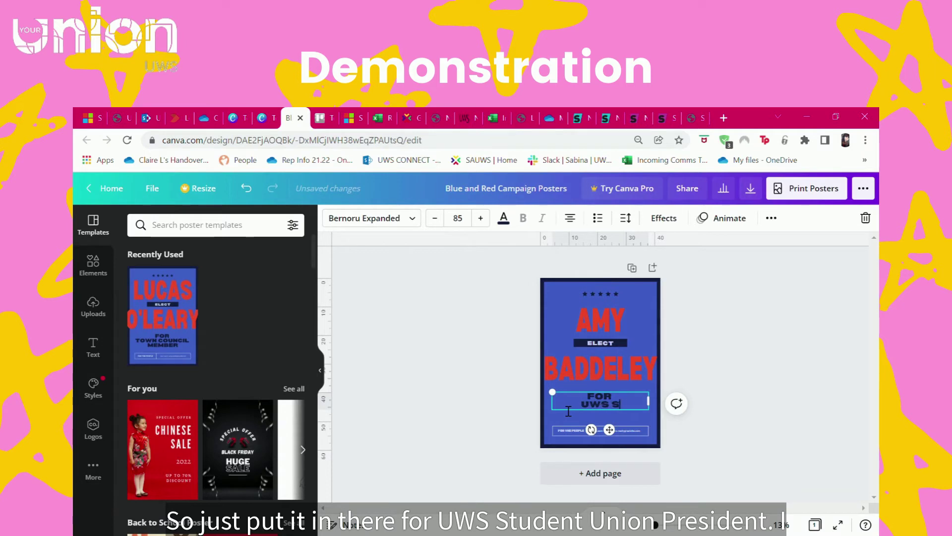
text(TUDENT UN)
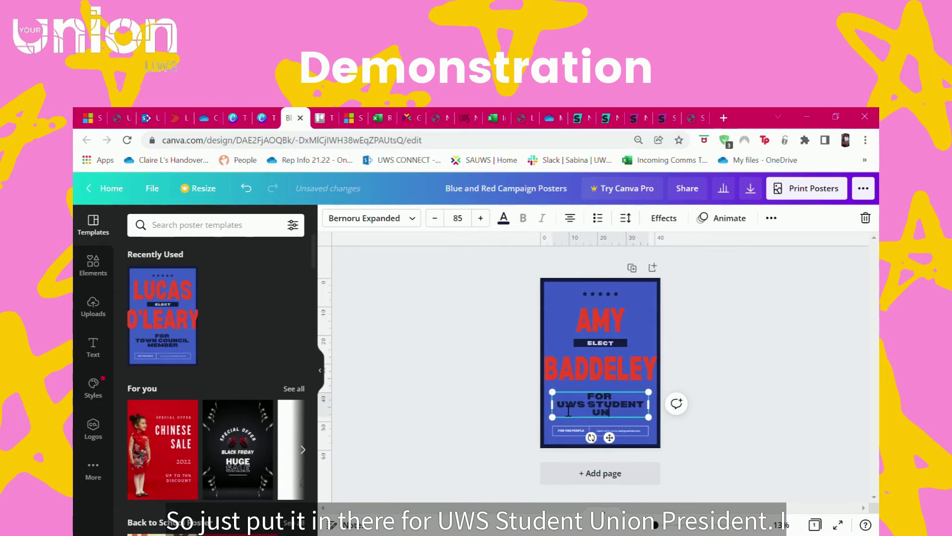
text(ION PRESIDENT)
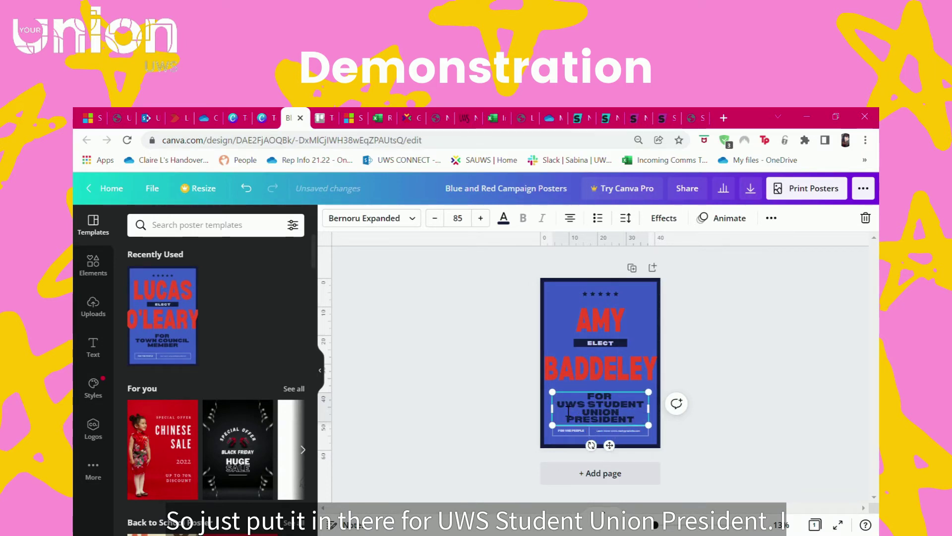
click(620, 431)
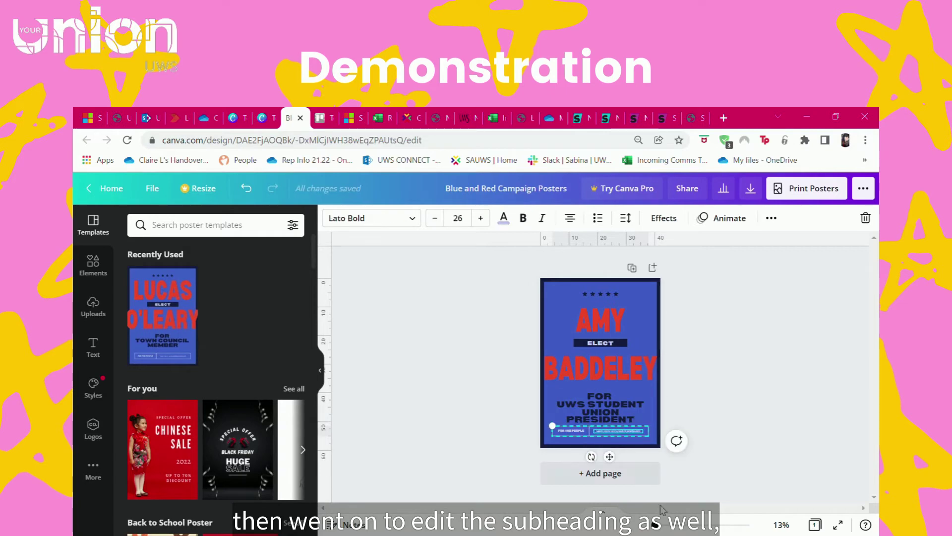
drag(664, 531, 663, 526)
click(676, 486)
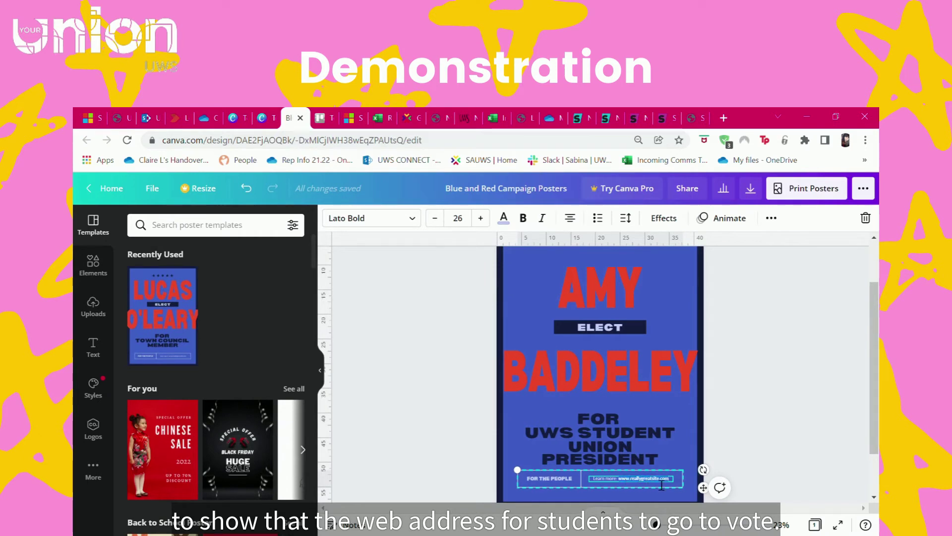
key(BackSpace)
text(.uwsunion.org.uk/vo)
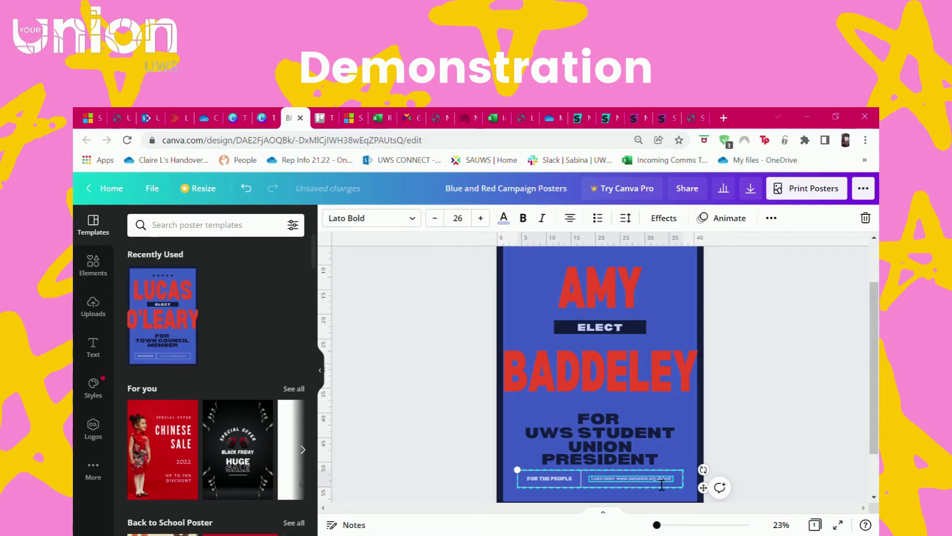
click(601, 422)
click(621, 477)
click(461, 221)
text(36)
key(Return)
click(770, 420)
click(630, 472)
drag(630, 472, 631, 474)
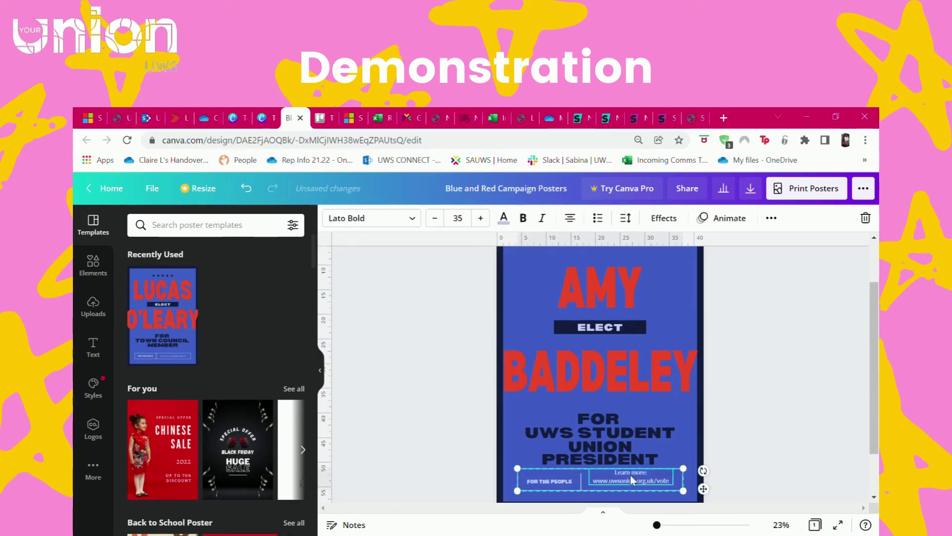
click(785, 408)
- Zoom out to the whole poster and return to the election template results
scroll(784, 410, up, 1)
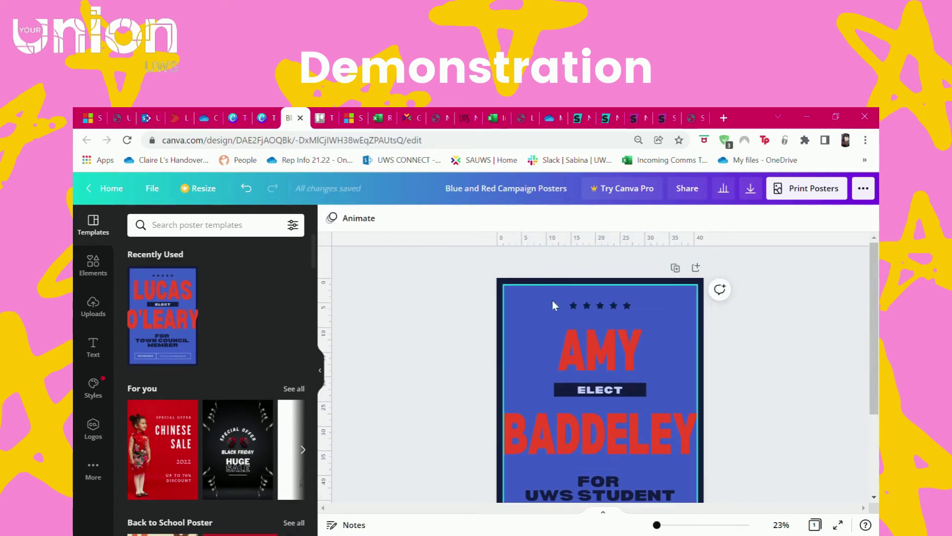
scroll(528, 281, down, 1)
mouse_move(662, 528)
mouse_down()
mouse_move(635, 529)
mouse_move(660, 530)
mouse_up()
scroll(486, 394, up, 1)
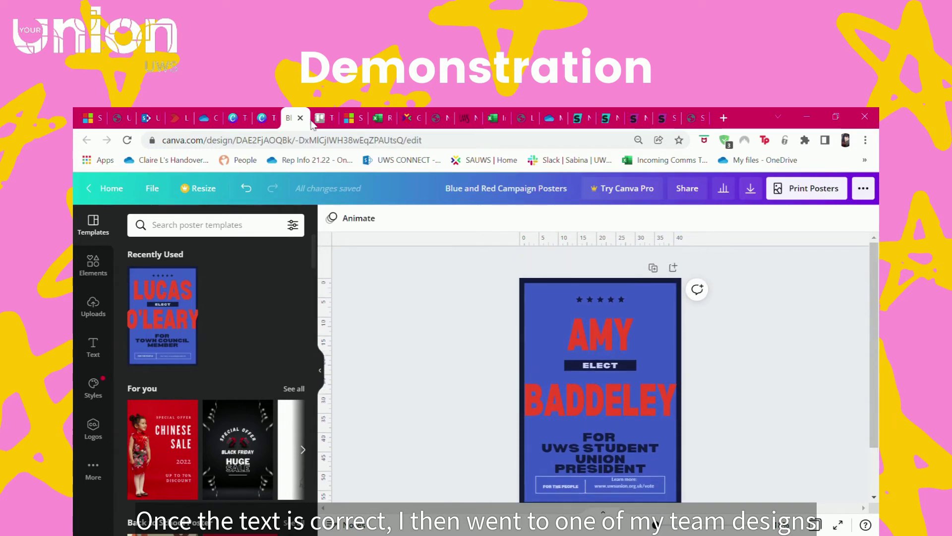
click(273, 113)
key(Escape)
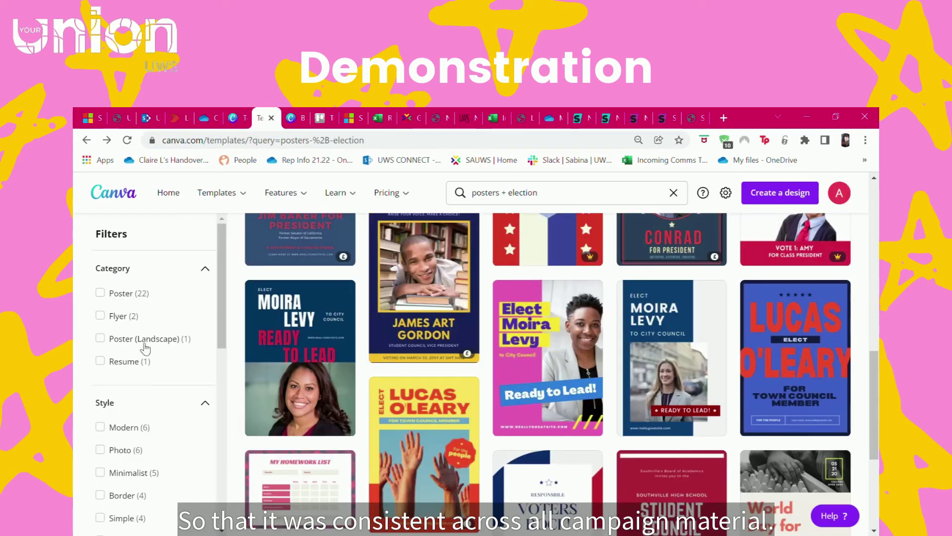
- Reopen the earlier yellow Vote story design from All your designs and show its red blob's colours
scroll(201, 266, up, 5)
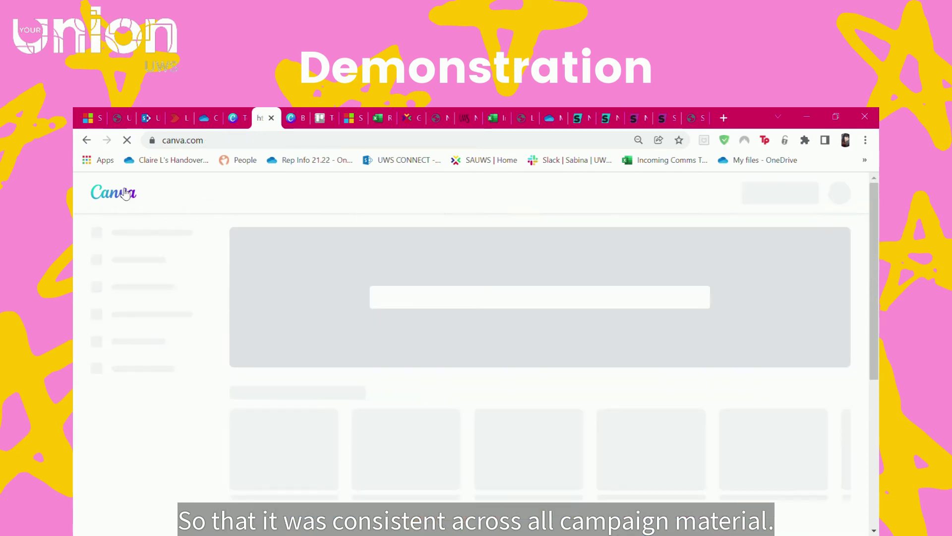
click(142, 311)
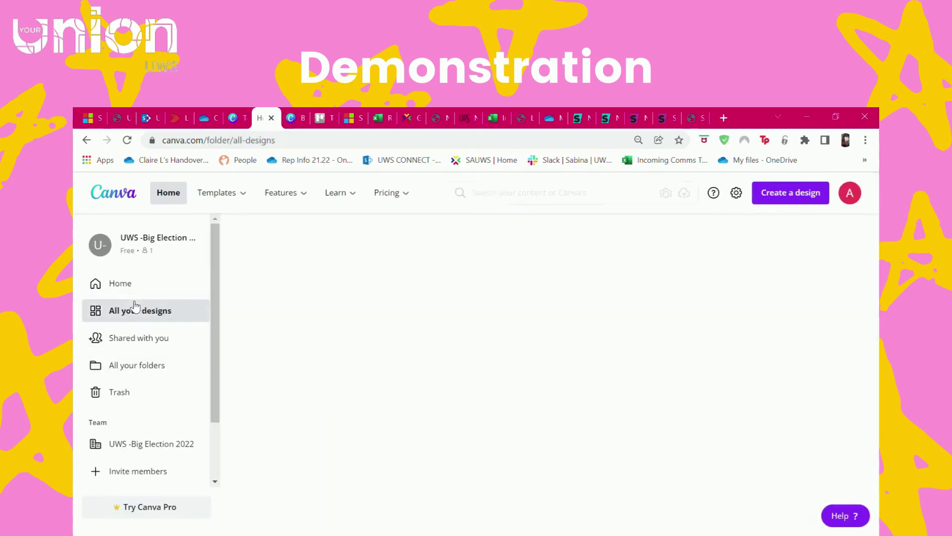
click(431, 341)
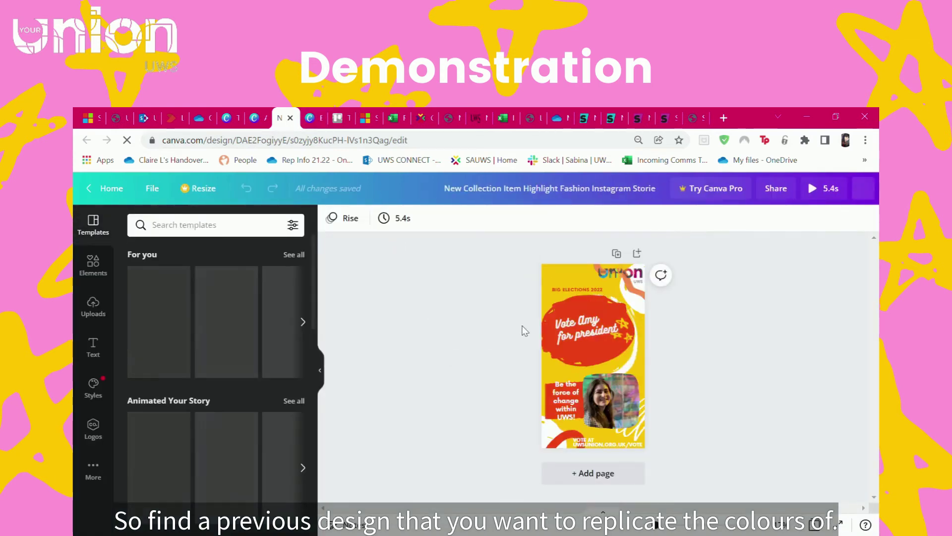
click(556, 343)
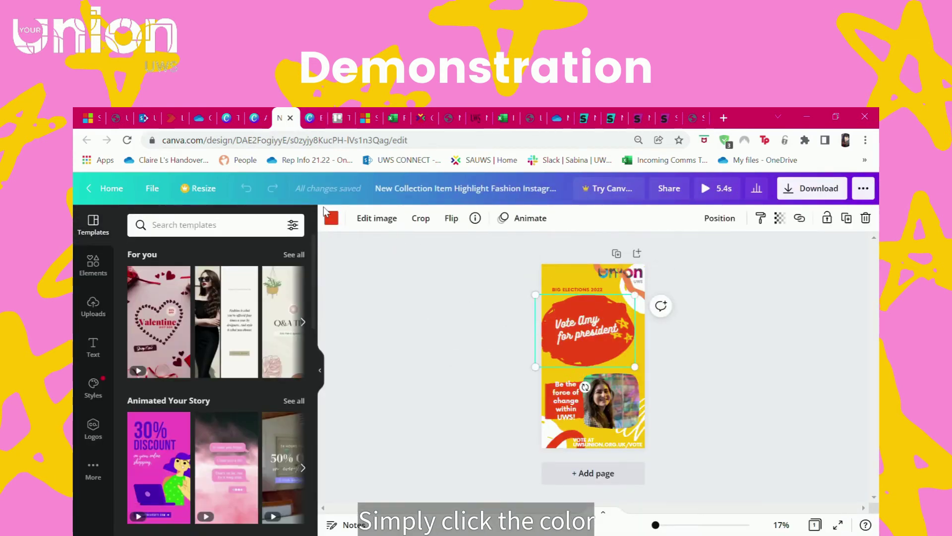
click(332, 219)
- Copy the story blob's red-orange hex code #FF5213
click(214, 278)
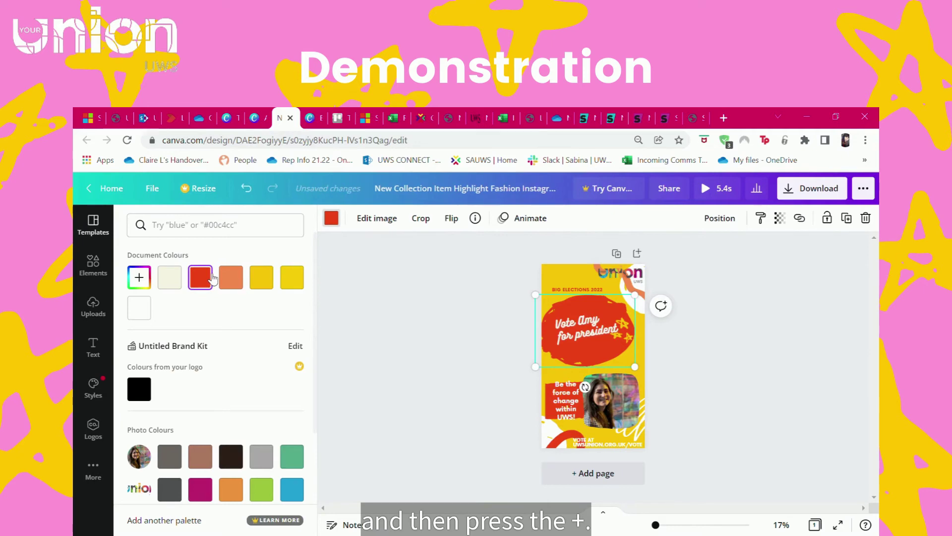
click(150, 281)
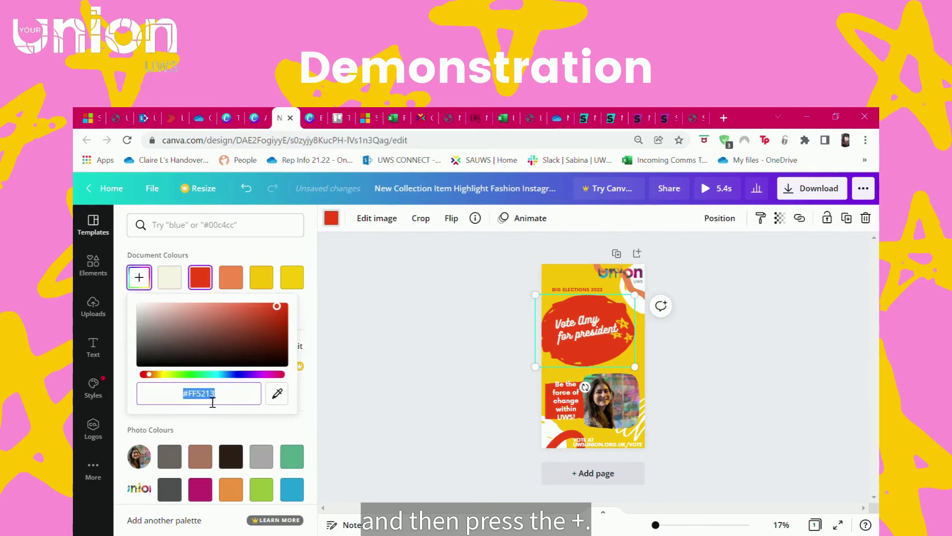
click(95, 392)
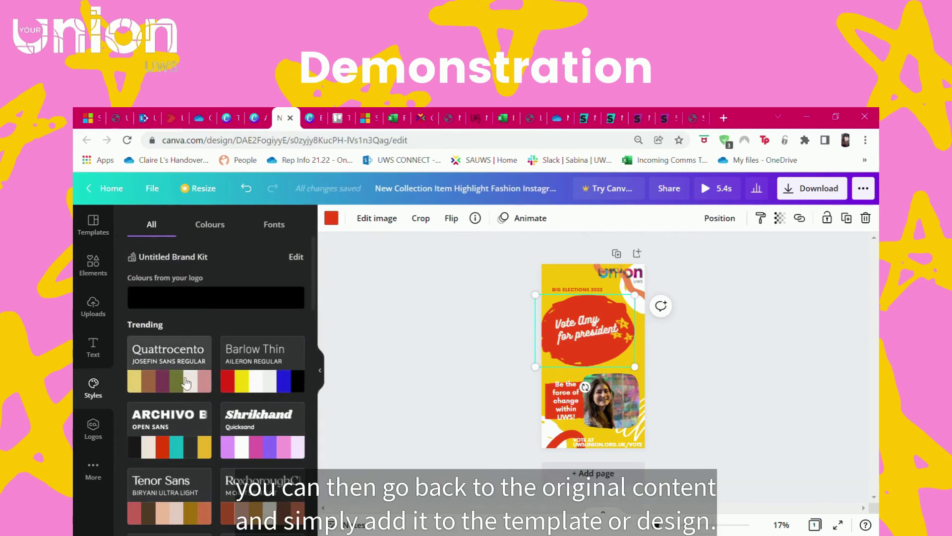
scroll(183, 282, down, 1)
click(94, 265)
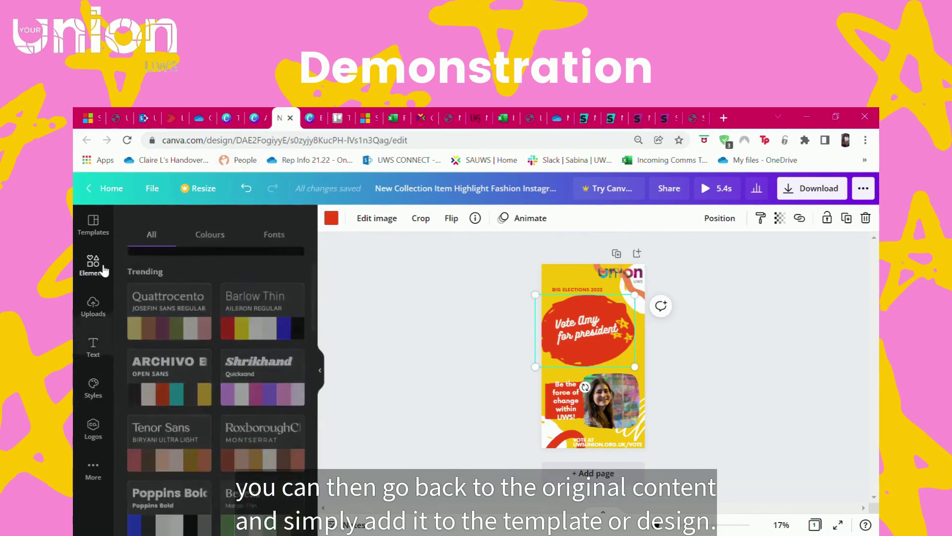
click(332, 218)
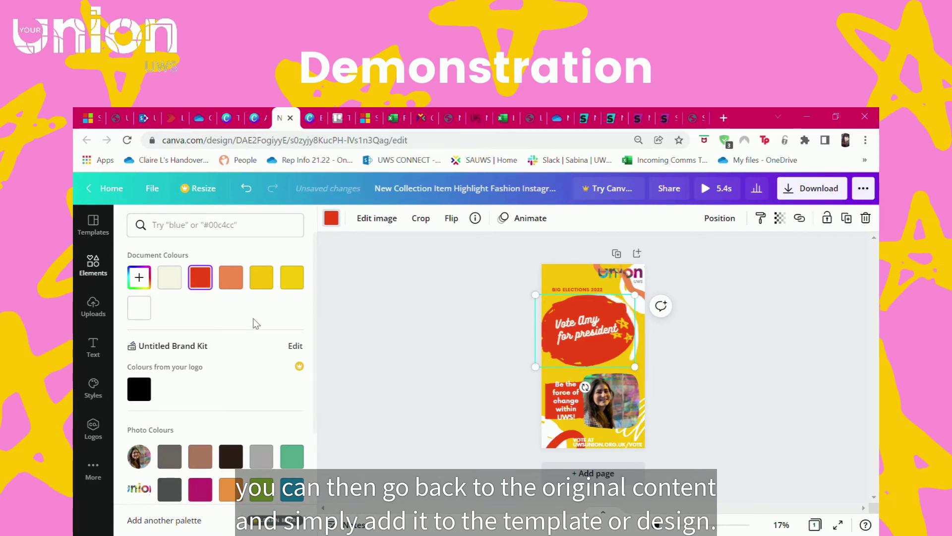
click(139, 277)
key(ctrl+c)
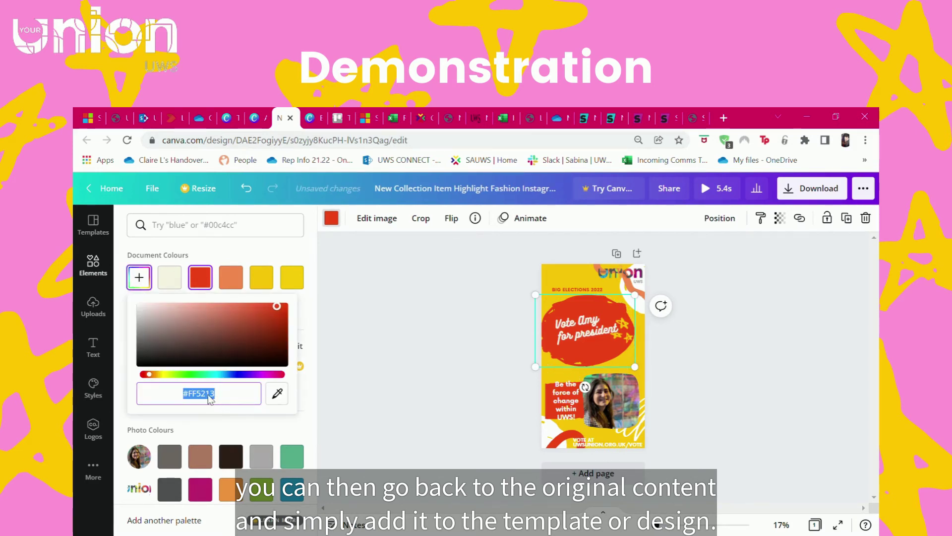
- Paste #FF5213 as the poster's name text colour, then go back to the story design
click(312, 118)
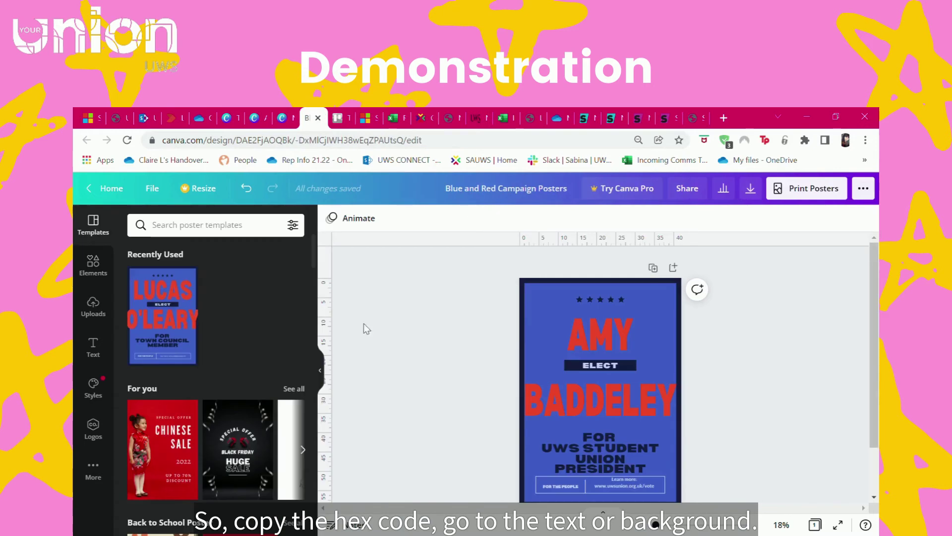
click(590, 342)
click(503, 218)
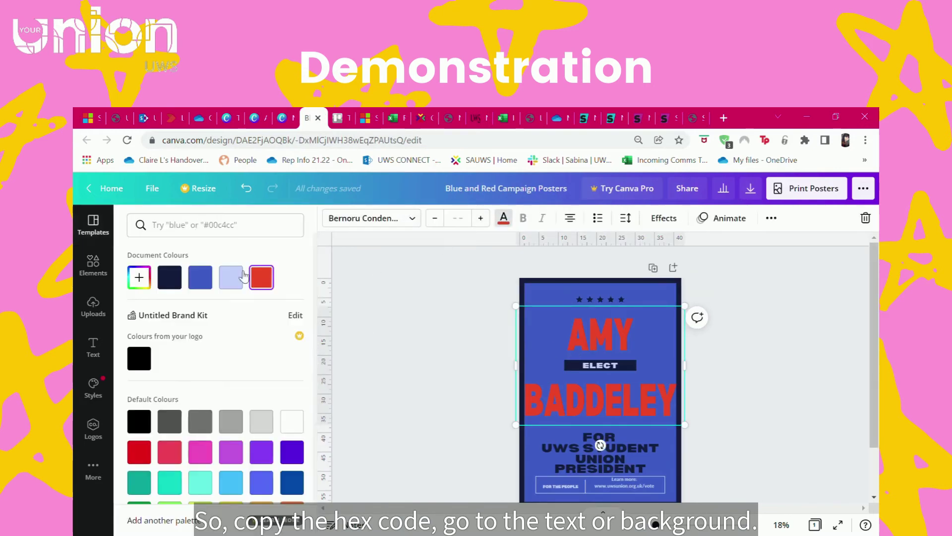
click(139, 278)
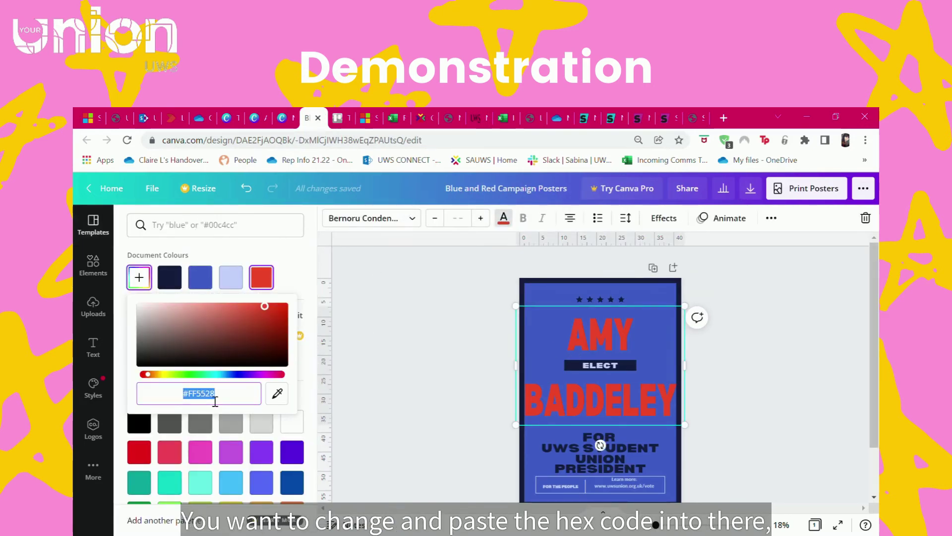
key(ctrl+v)
click(151, 278)
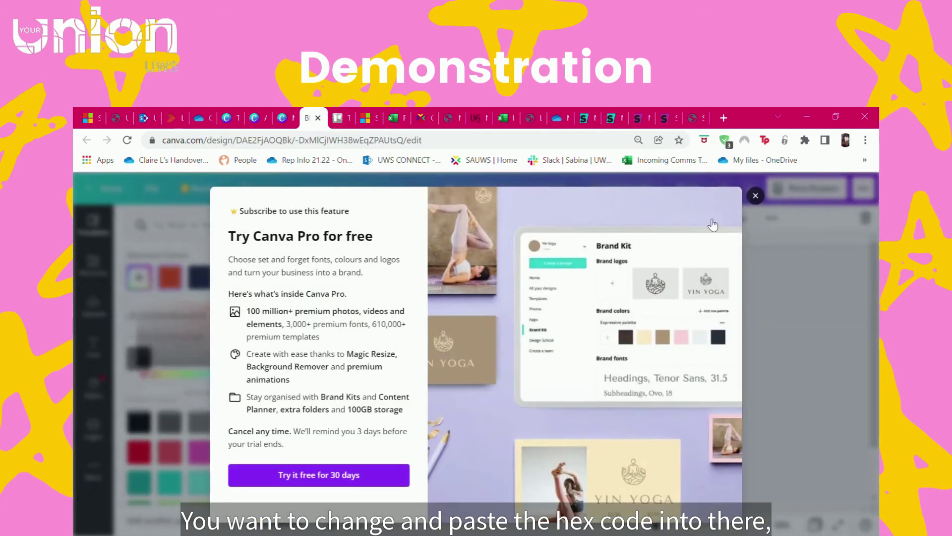
click(756, 198)
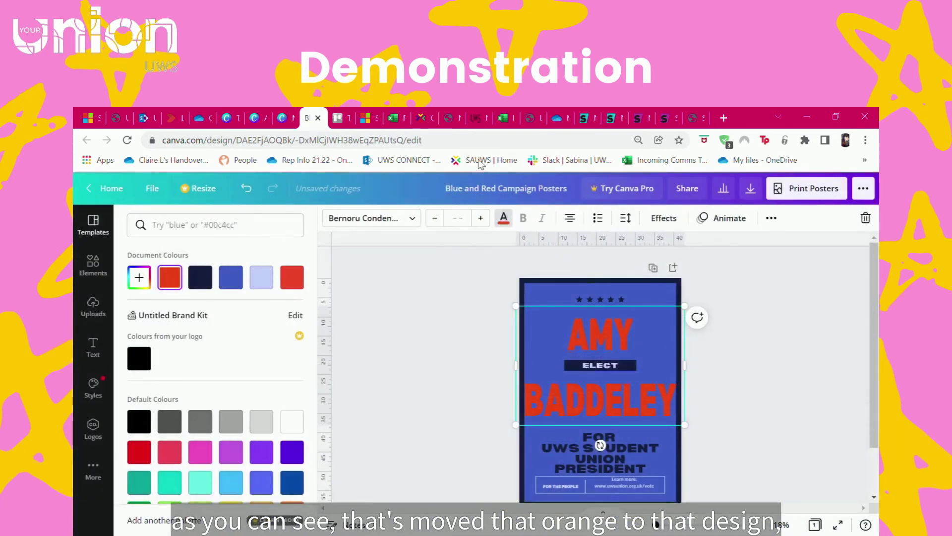
click(280, 118)
- Copy the story background's yellow hex code #FFBF00
click(565, 272)
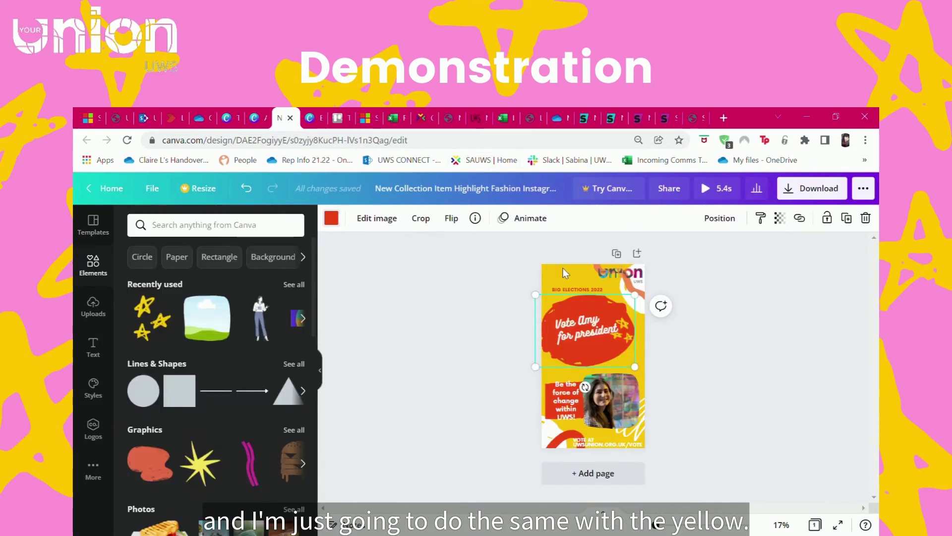
click(558, 276)
click(331, 218)
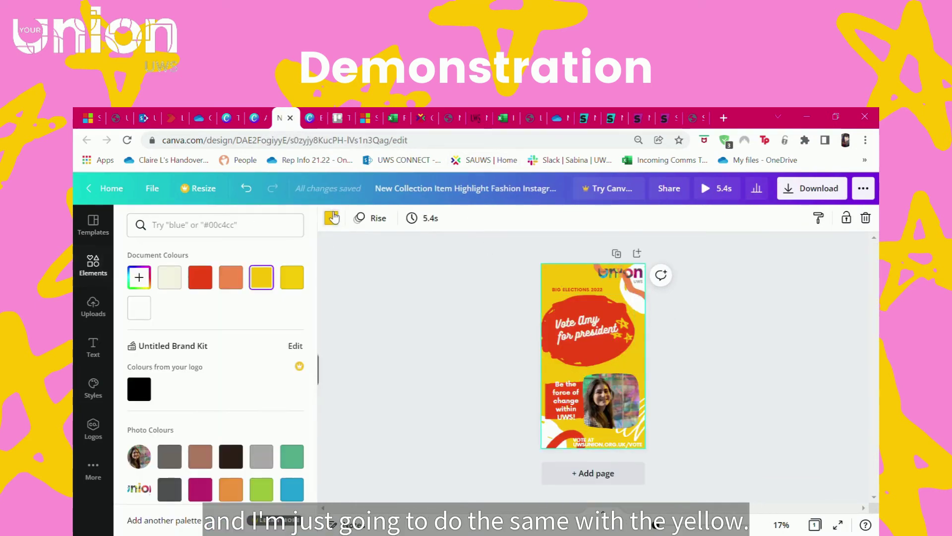
click(139, 278)
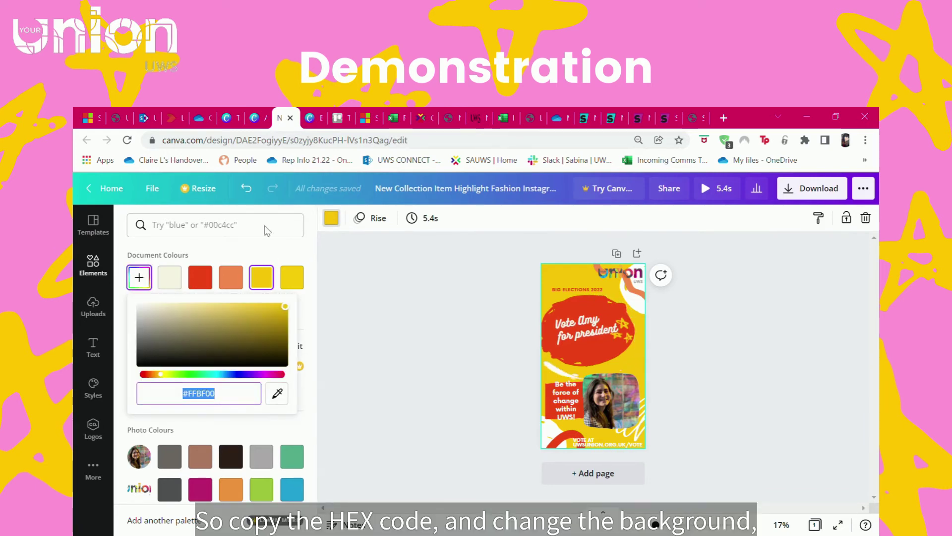
- Paste #FFBF00 as the campaign poster's background colour, replacing the blue
click(310, 118)
click(546, 299)
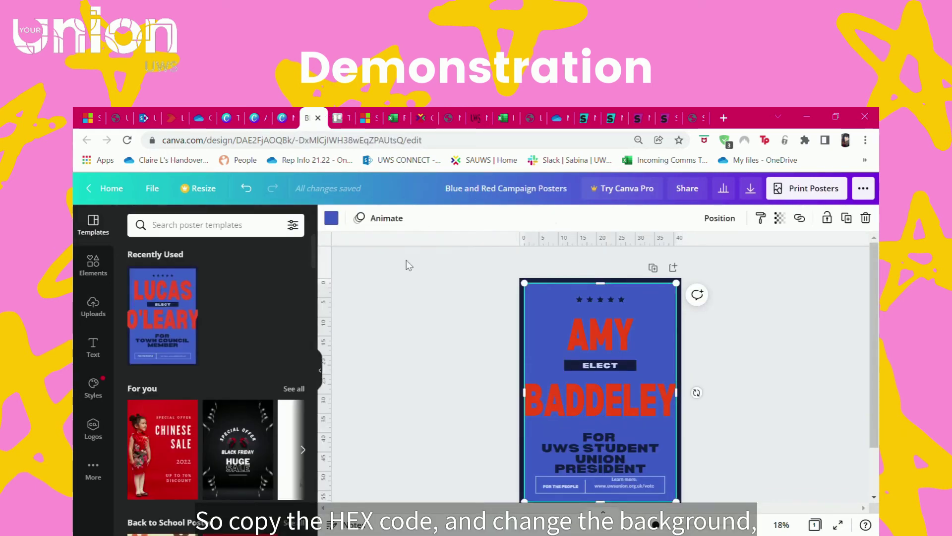
click(331, 218)
click(139, 278)
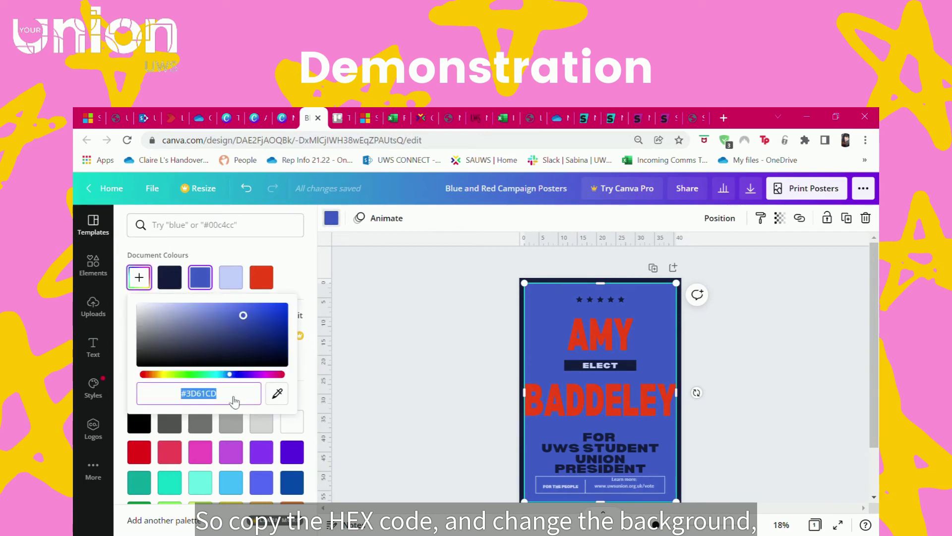
text(#FFBF00)
click(466, 333)
click(286, 116)
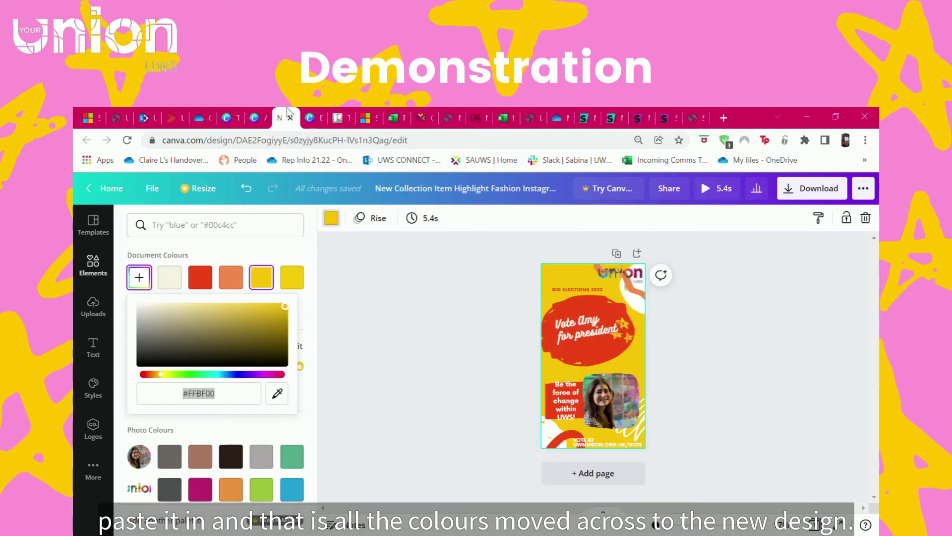
click(310, 117)
- Make the FOR UWS STUDENT UNION PRESIDENT text white
click(600, 454)
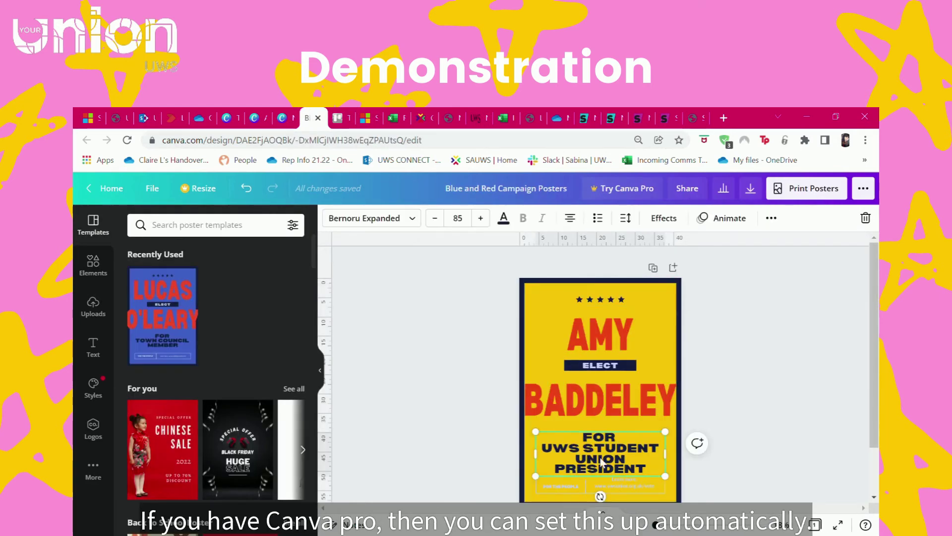
click(595, 365)
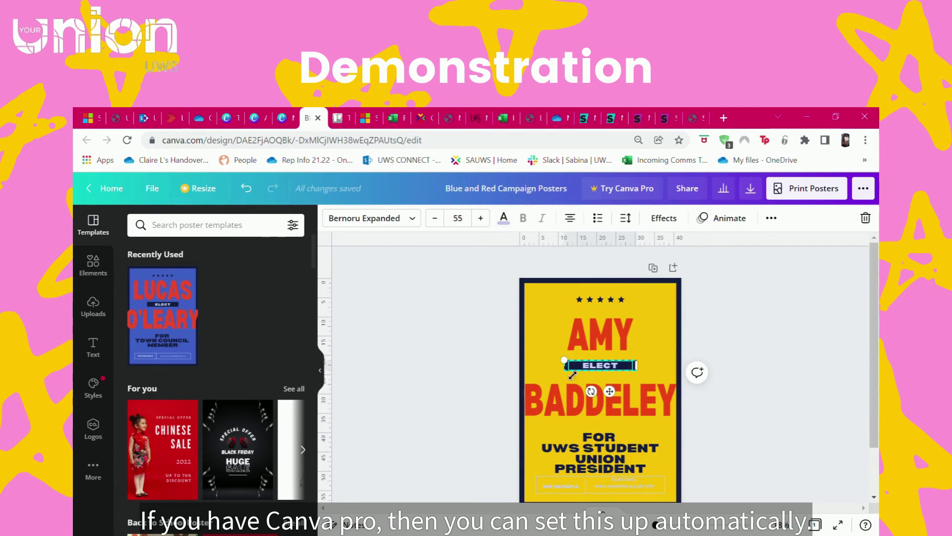
click(659, 217)
scroll(213, 348, down, 2)
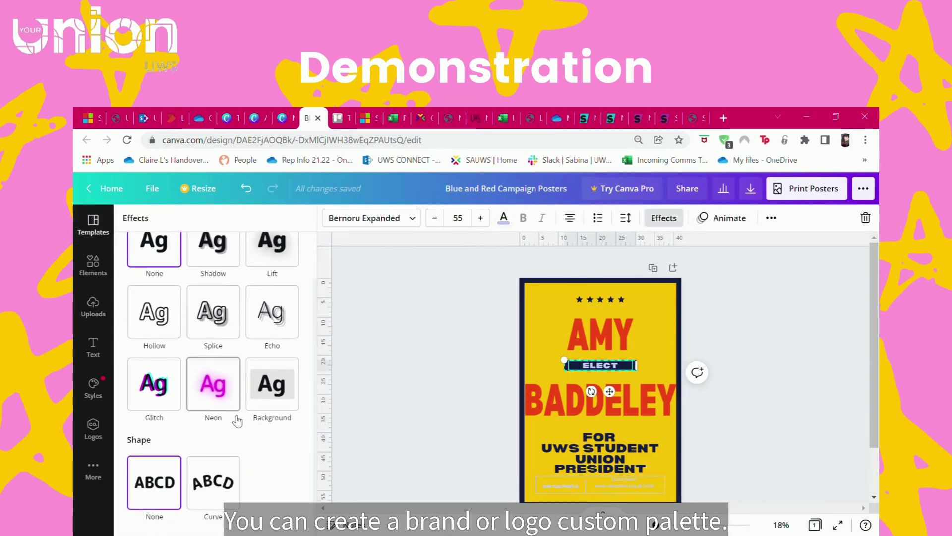
click(664, 218)
click(600, 452)
click(504, 218)
scroll(214, 347, down, 1)
click(292, 386)
click(563, 486)
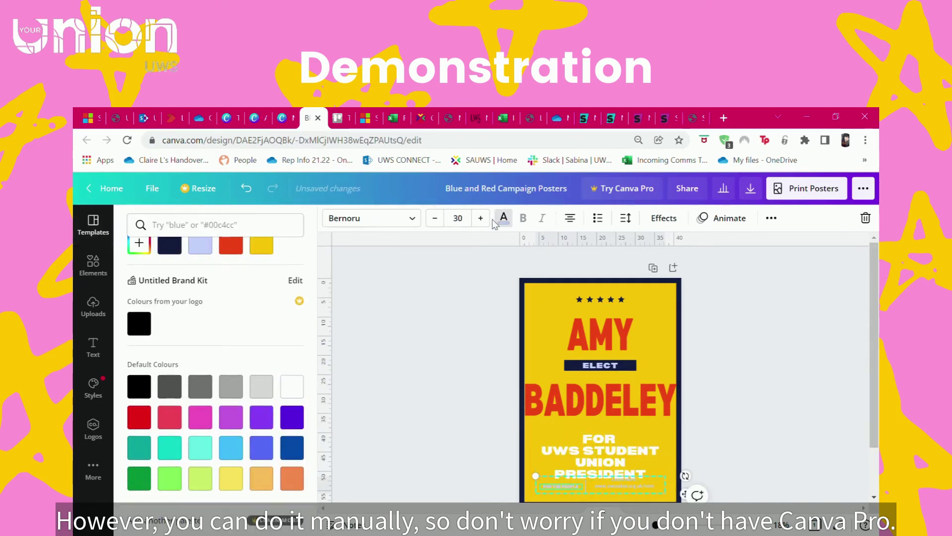
- Turn the small bottom text lines, including FOR THE PEOPLE, red
click(503, 218)
click(511, 220)
click(231, 277)
click(231, 277)
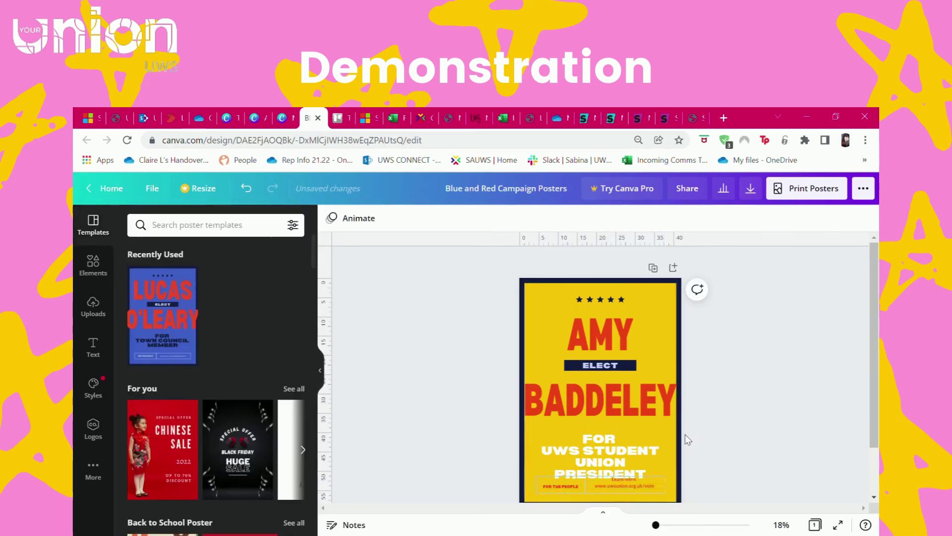
- Move the bottom text group below PRESIDENT and resize it to about 33.6 × 4.5
drag(596, 489, 599, 494)
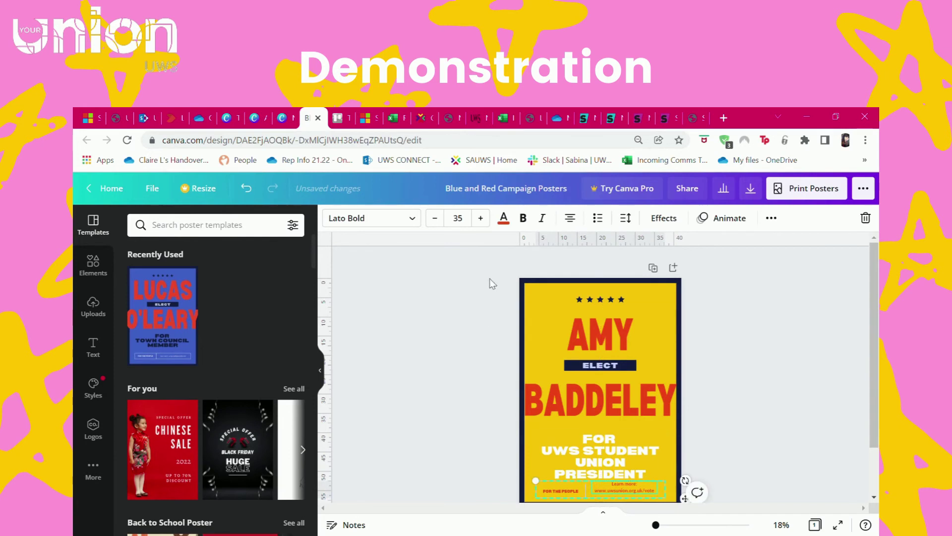
click(761, 433)
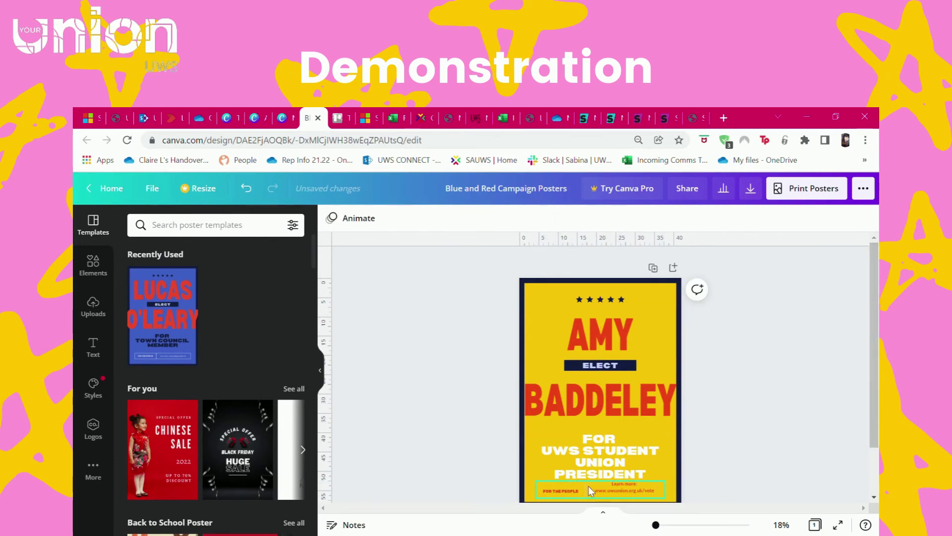
click(590, 491)
mouse_move(674, 491)
mouse_down()
mouse_move(687, 491)
mouse_move(669, 488)
mouse_up()
click(742, 427)
scroll(742, 427, down, 2)
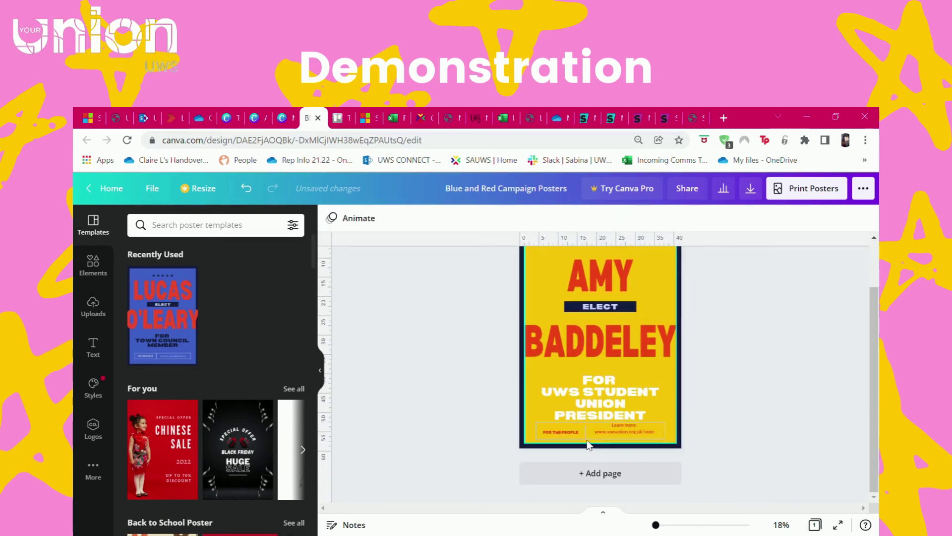
scroll(770, 449, up, 2)
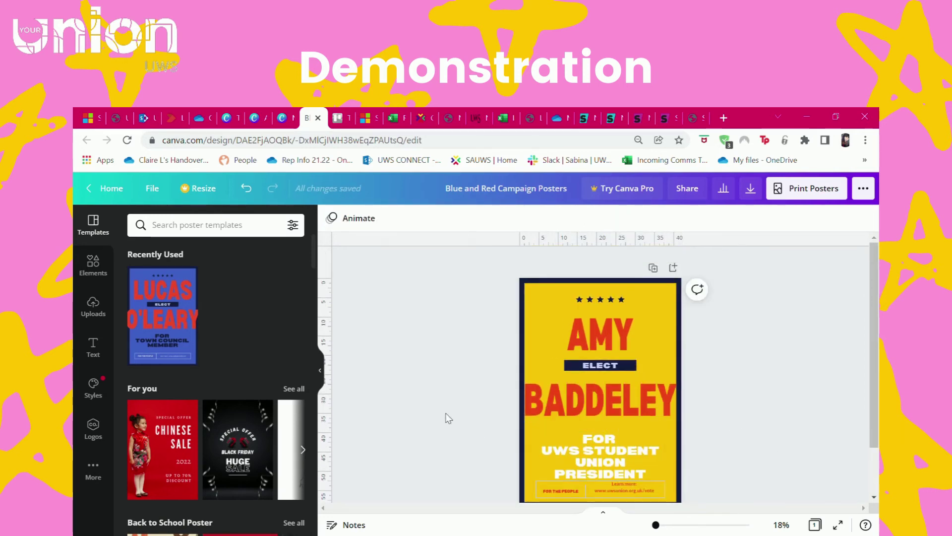
click(99, 265)
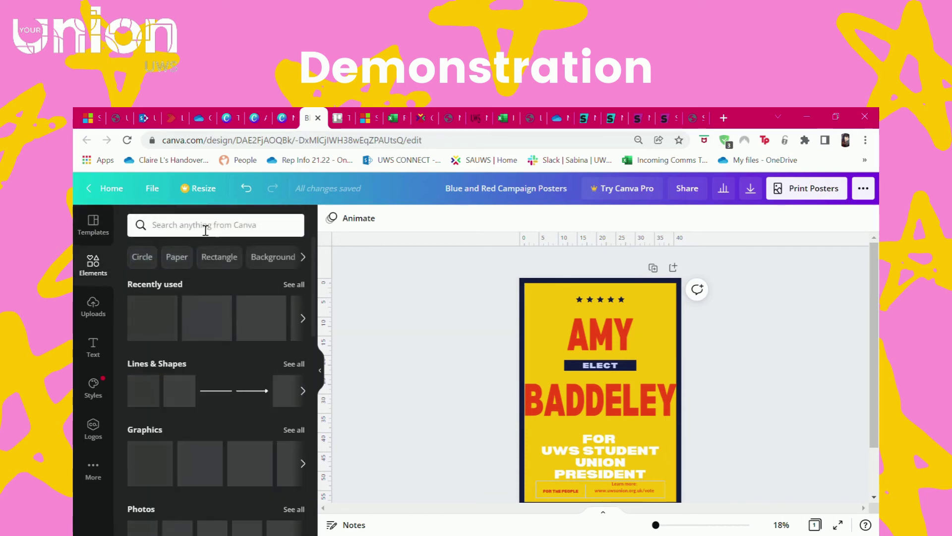
- Search Elements for 'gradient' and add the orange gradient wave to the poster
click(205, 229)
text(gradient)
key(Return)
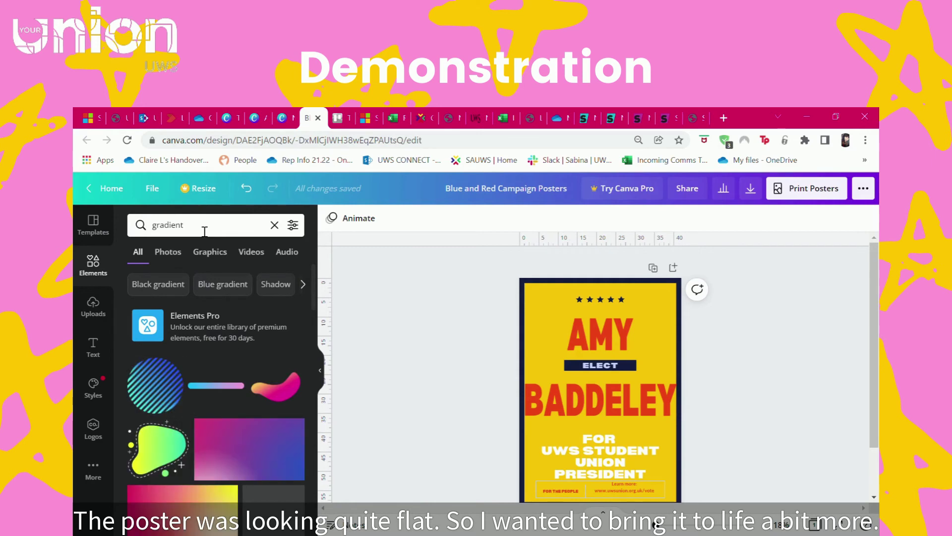
scroll(248, 416, down, 3)
scroll(271, 371, down, 1)
click(278, 321)
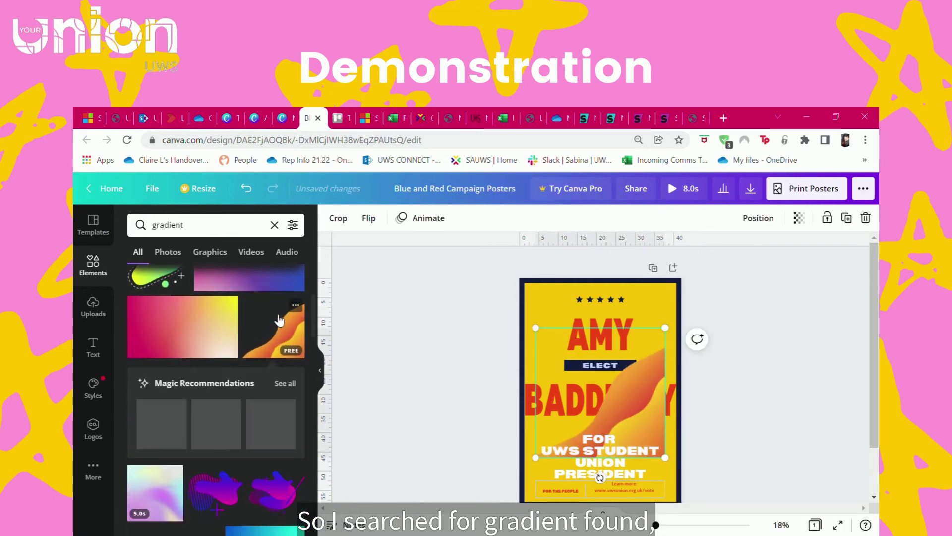
- Rotate the wave 180°, shrink it into the top-left corner, and flip it horizontally
drag(639, 439, 619, 374)
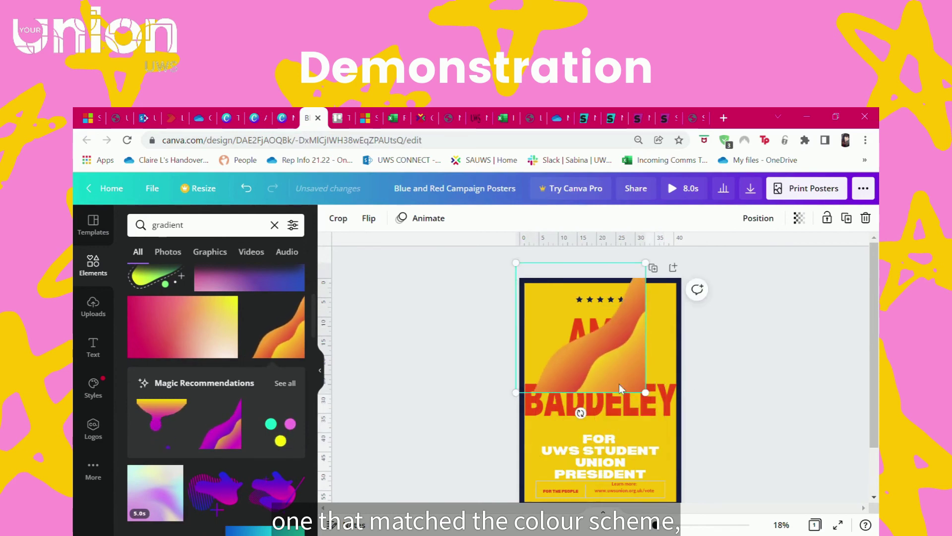
drag(580, 412, 591, 245)
drag(647, 268, 580, 330)
drag(551, 362, 555, 304)
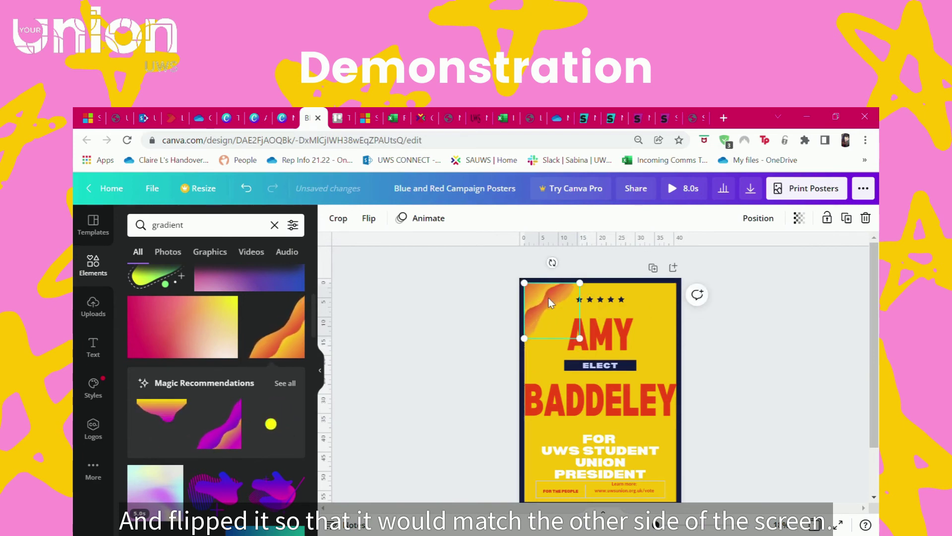
click(371, 219)
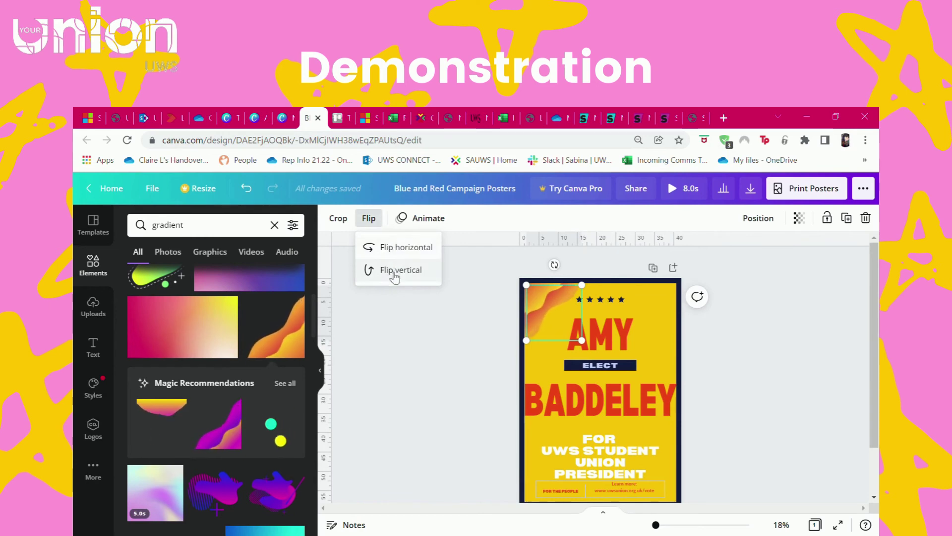
click(393, 253)
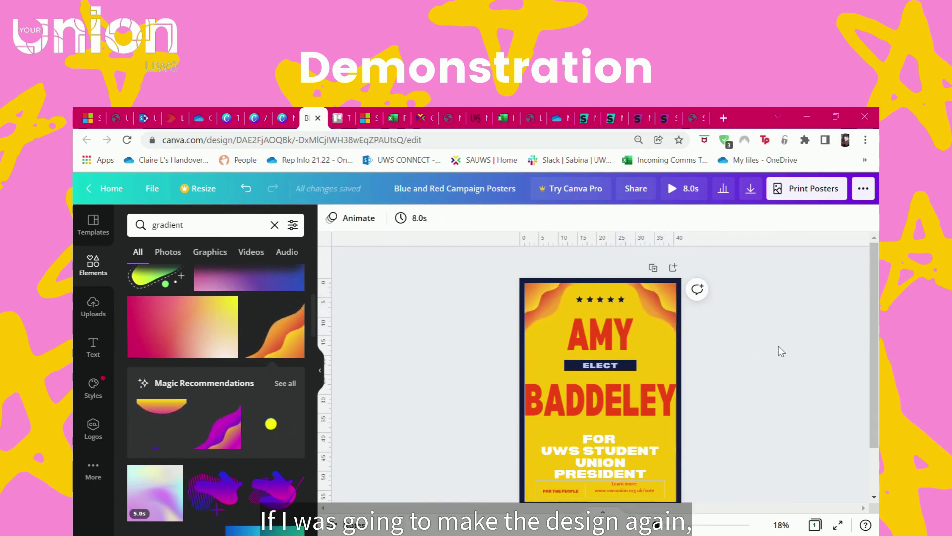
- Nudge the FOR UWS STUDENT UNION PRESIDENT text up slightly
drag(656, 525, 655, 525)
click(589, 347)
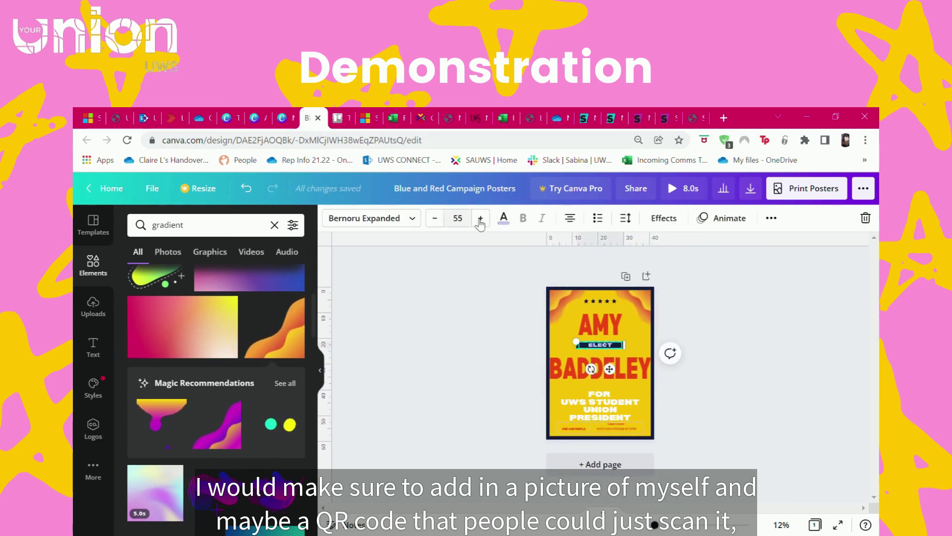
click(504, 219)
click(511, 361)
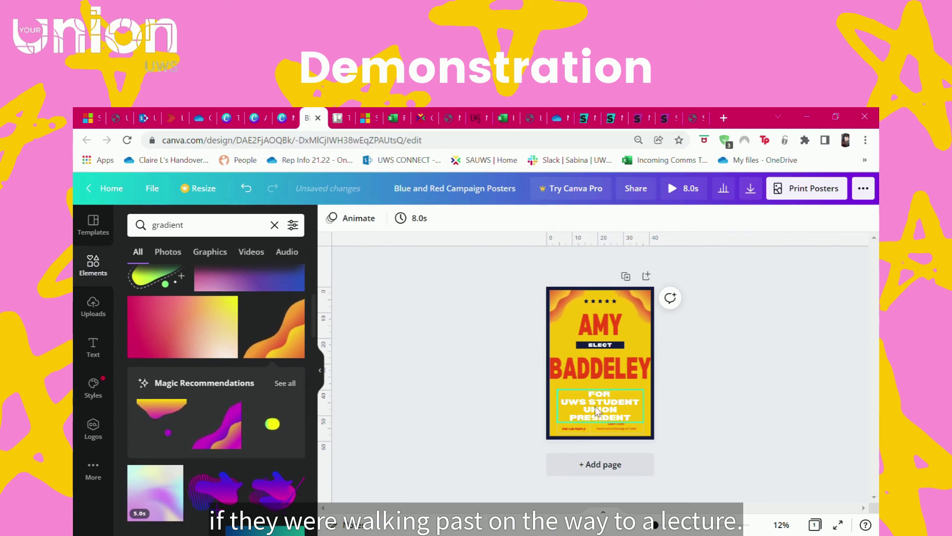
drag(597, 413, 604, 406)
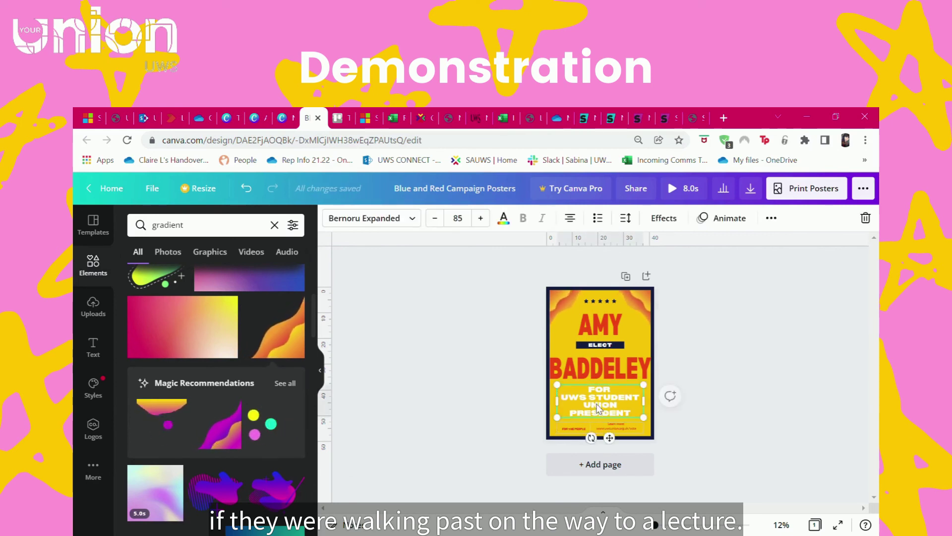
click(748, 395)
click(753, 328)
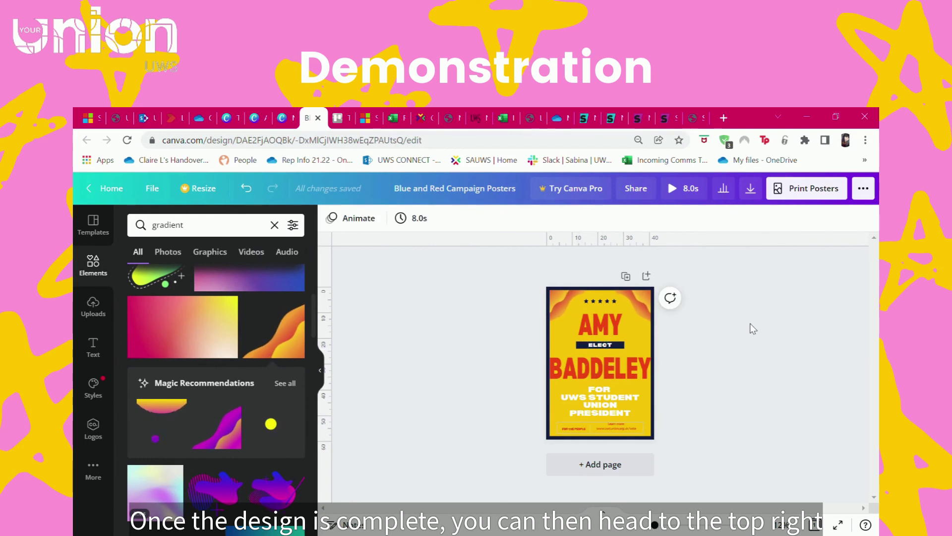
- In the Download panel, change the file type from MP4 Video to PDF Standard
click(821, 189)
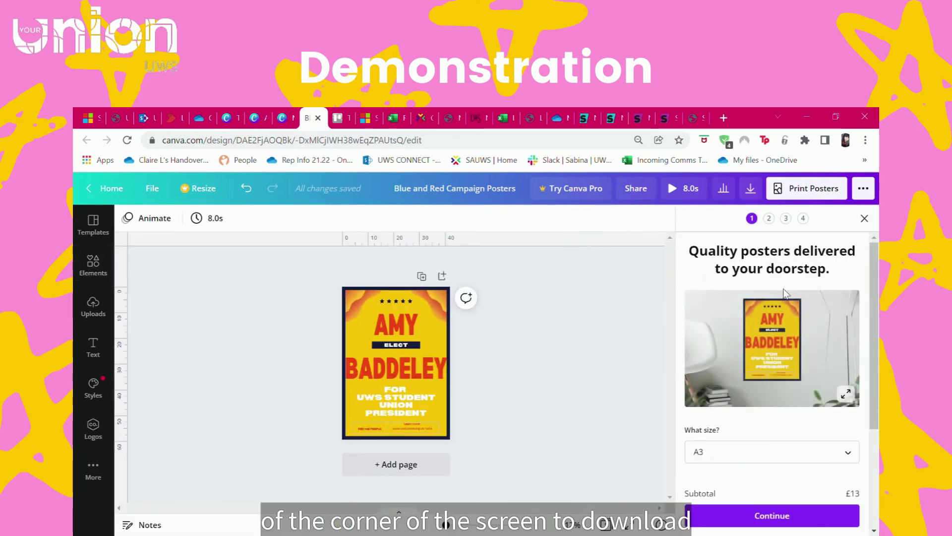
scroll(832, 344, down, 3)
scroll(832, 343, up, 3)
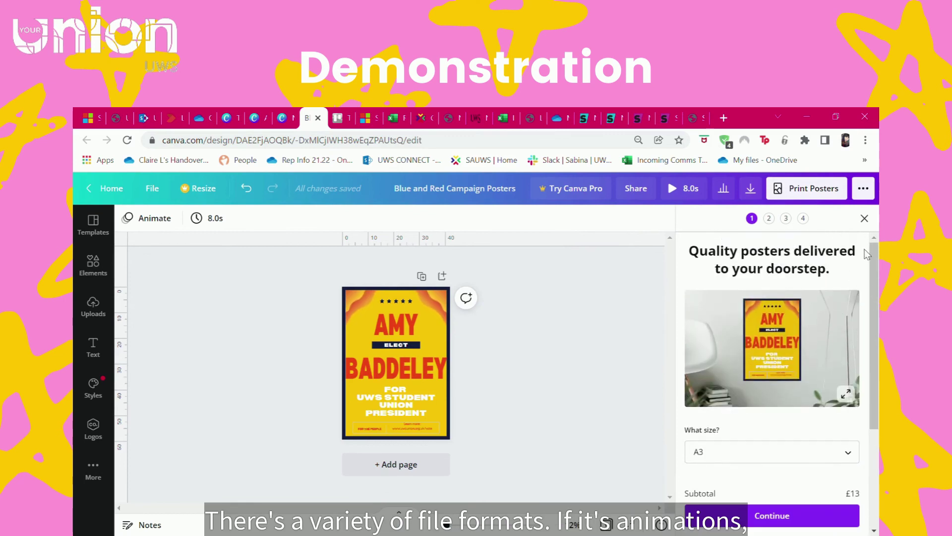
click(864, 218)
click(864, 190)
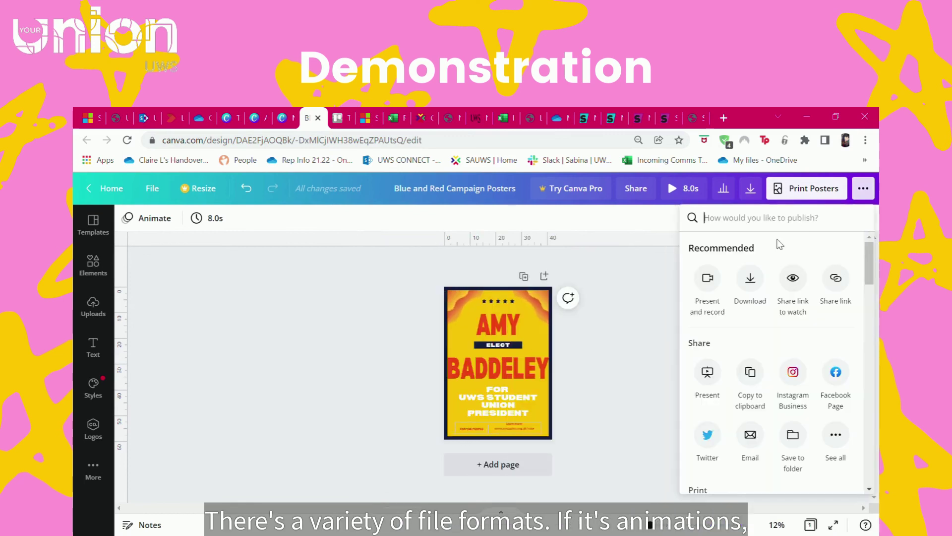
click(750, 280)
click(804, 347)
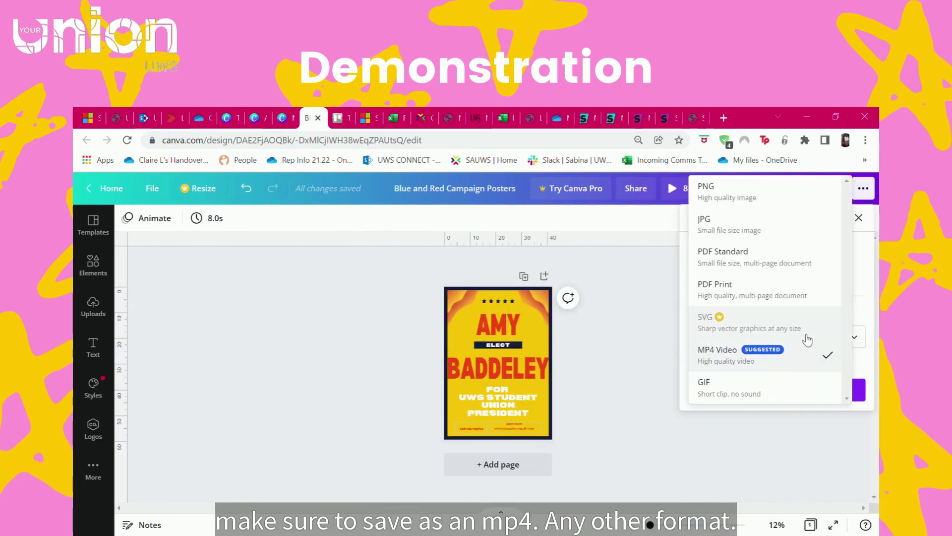
click(762, 354)
click(762, 343)
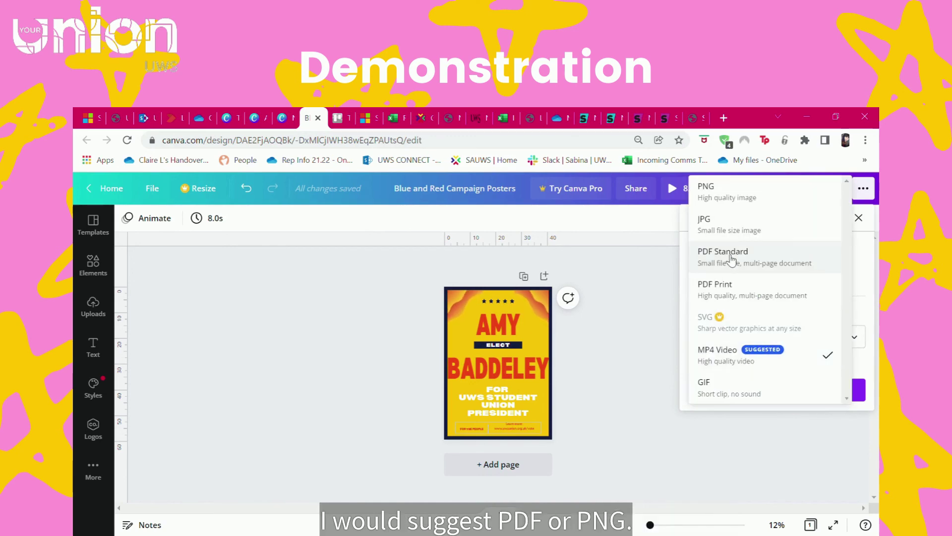
click(731, 258)
click(759, 343)
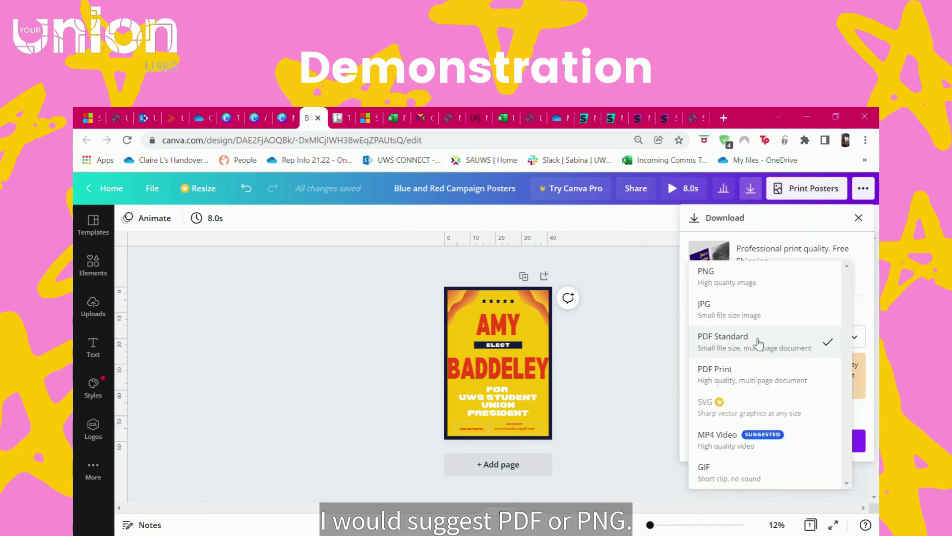